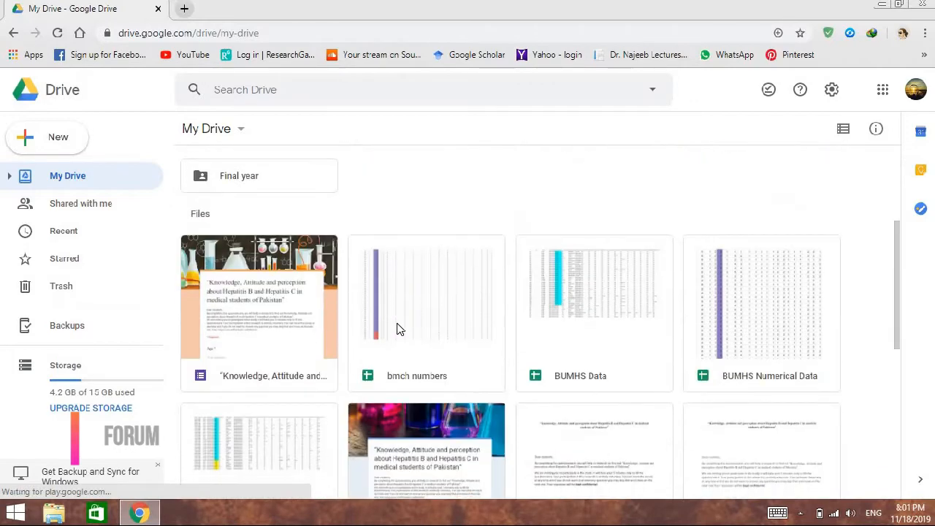
# - Open the hepatitis survey form's linked response spreadsheet and look through the collected responses
pyautogui.doubleClick(274, 319)
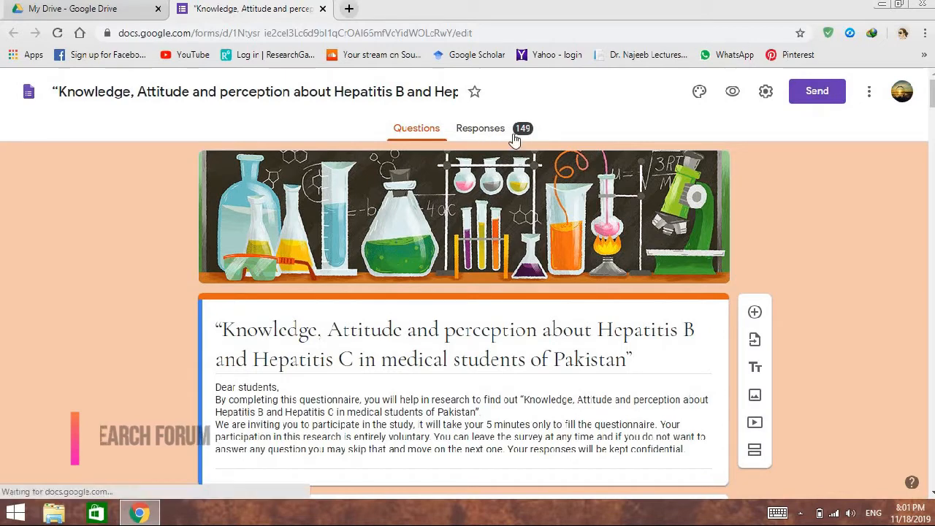
pyautogui.click(488, 130)
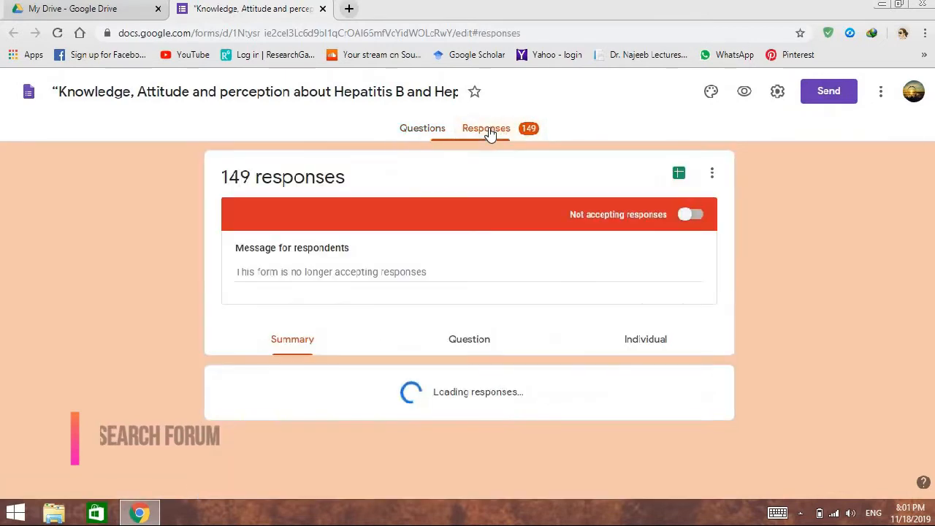
pyautogui.click(673, 176)
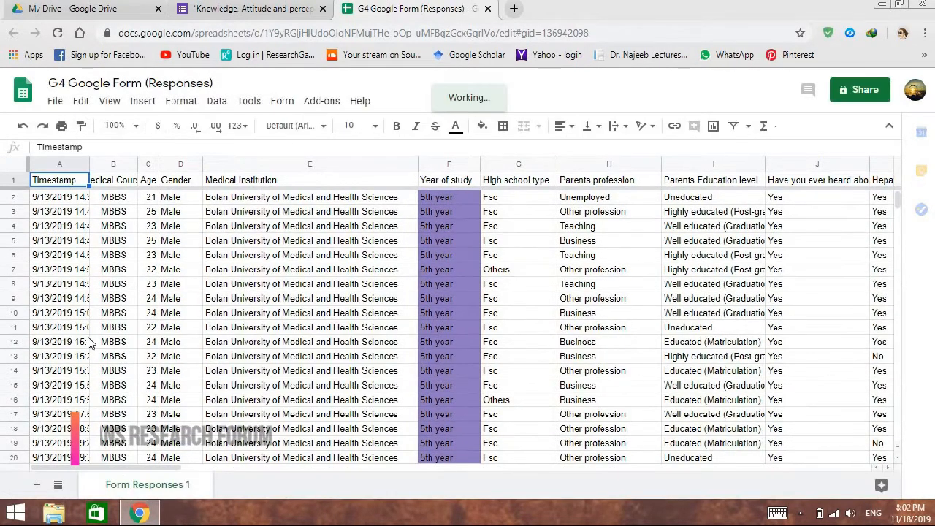
pyautogui.scroll(-1, 79, 271)
pyautogui.scroll(-2, 79, 270)
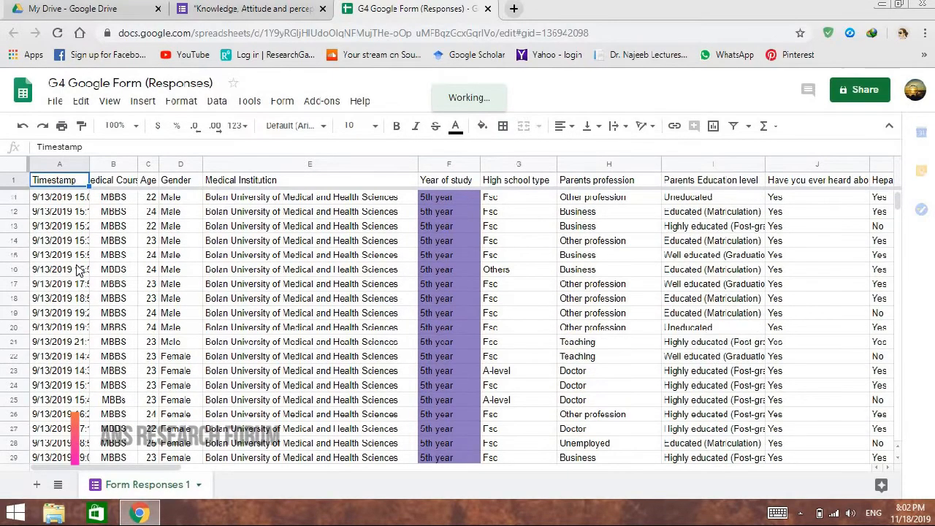
pyautogui.scroll(-6, 79, 270)
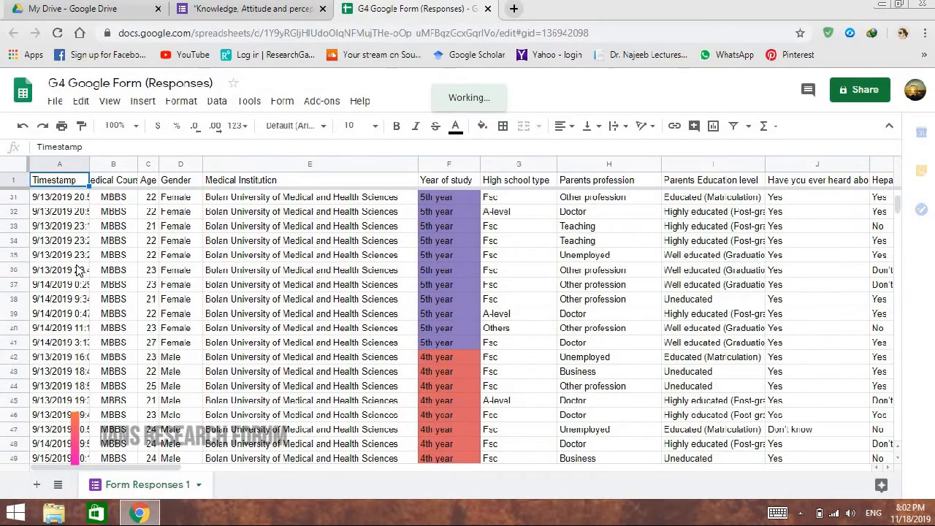
pyautogui.scroll(6, 80, 275)
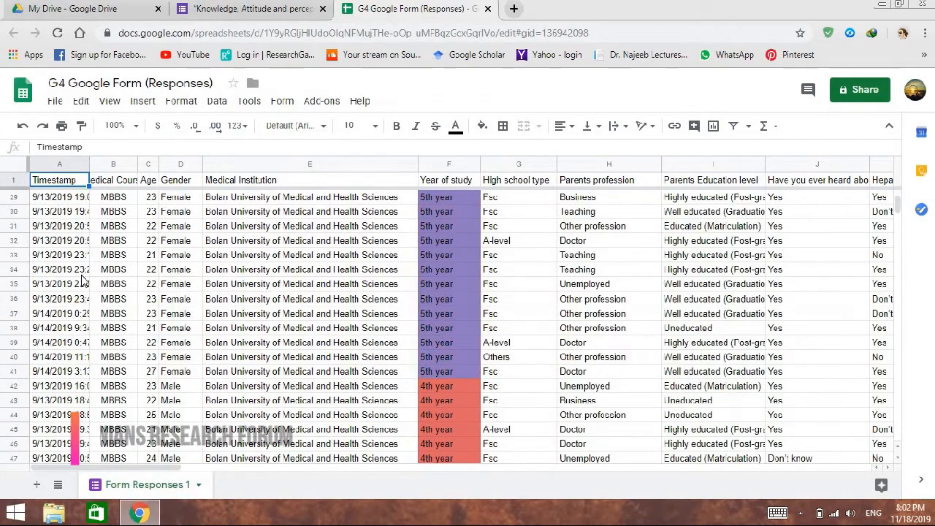
pyautogui.scroll(4, 82, 277)
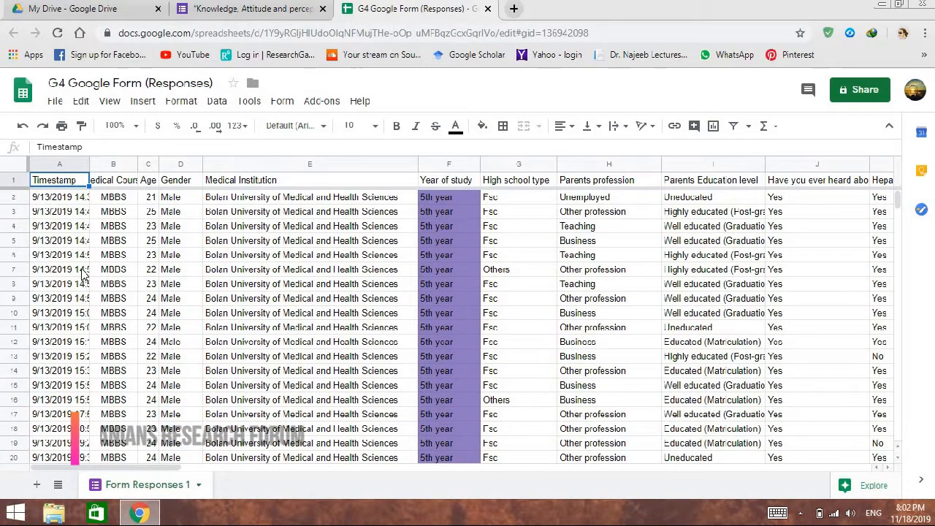
# - Open the last Excel workbook in the first row of the desktop's BRF Stats Club folder and maximize it
pyautogui.click(882, 6)
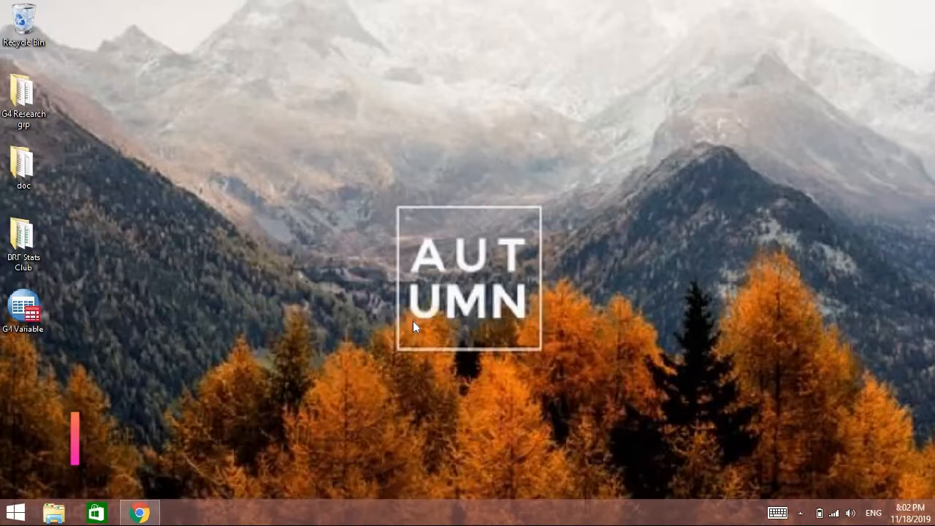
pyautogui.doubleClick(24, 255)
pyautogui.click(631, 193)
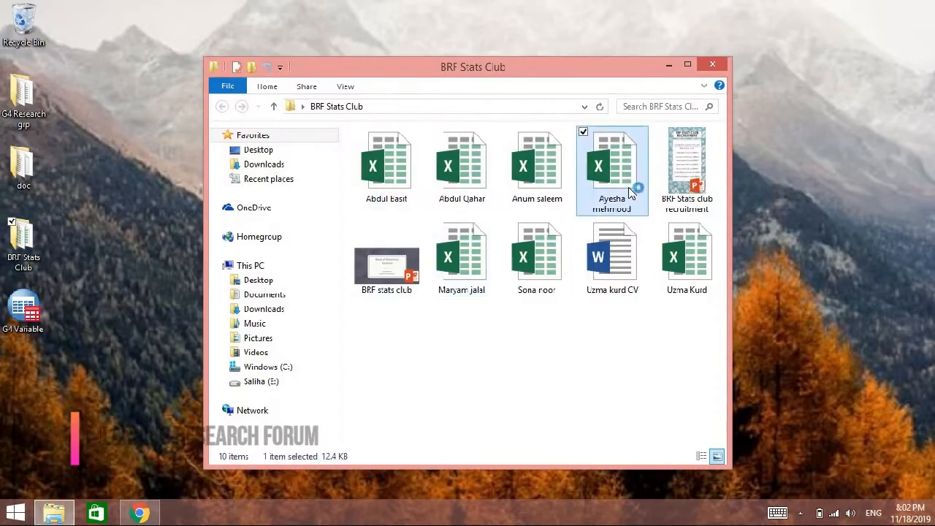
pyautogui.doubleClick(631, 193)
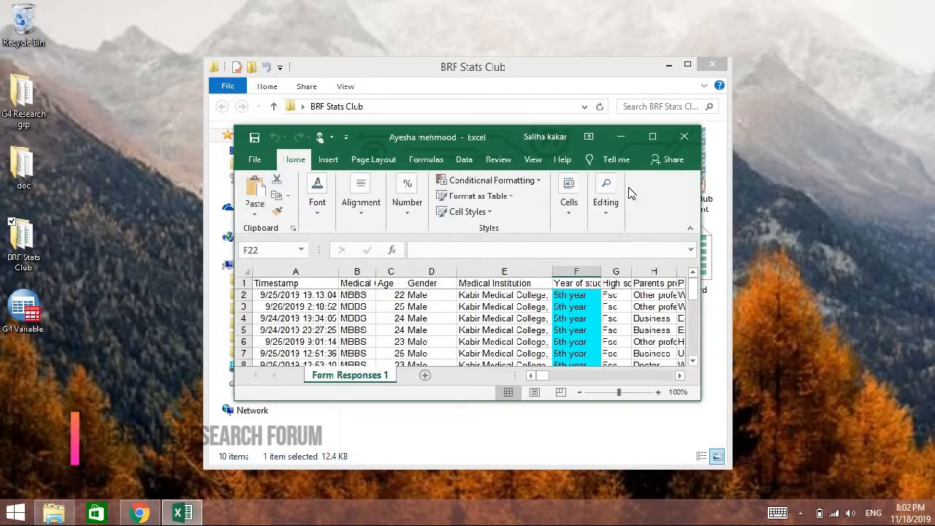
pyautogui.click(663, 139)
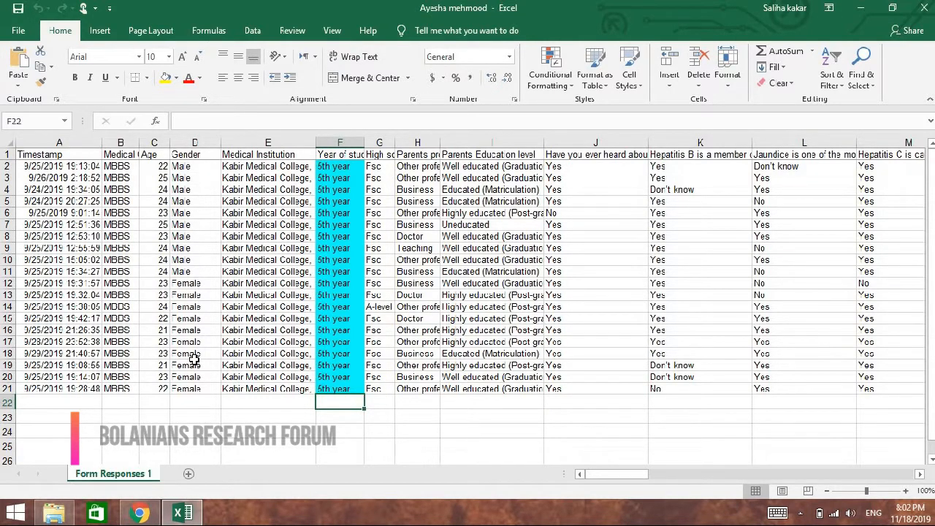
# - Minimize the open windows, open the G4 Variable dataset in SPSS and view its variable definitions
pyautogui.click(861, 8)
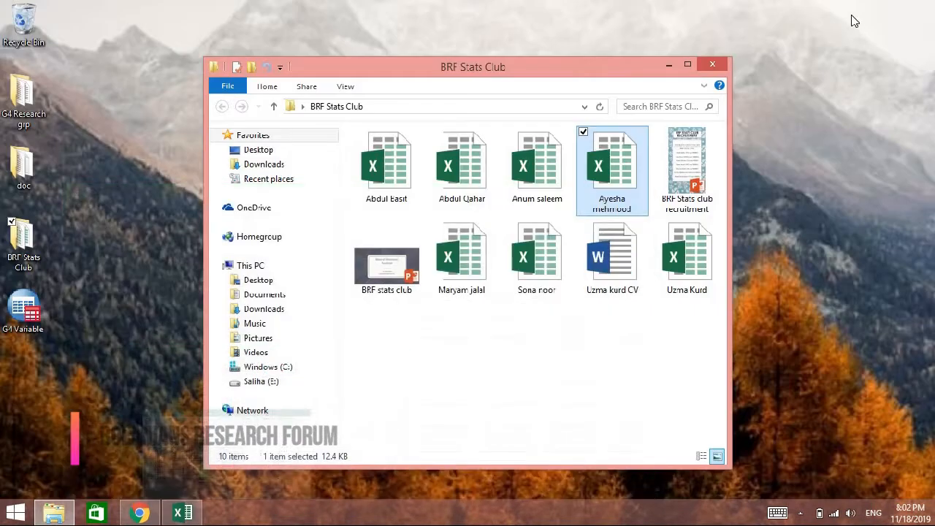
pyautogui.click(669, 64)
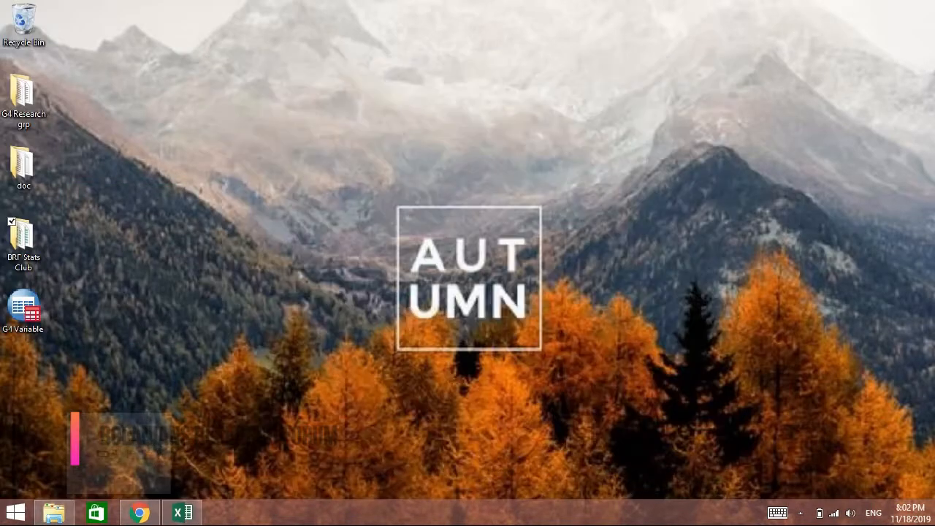
pyautogui.doubleClick(38, 322)
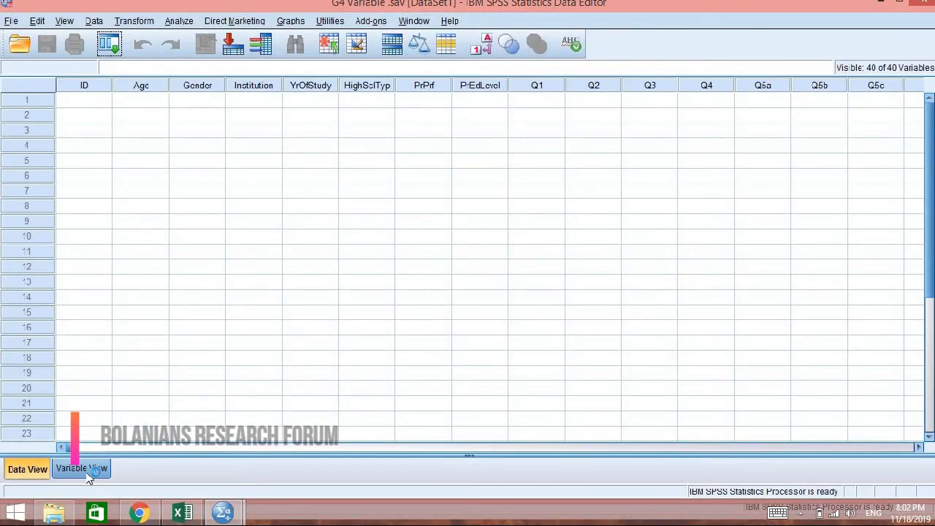
pyautogui.click(82, 469)
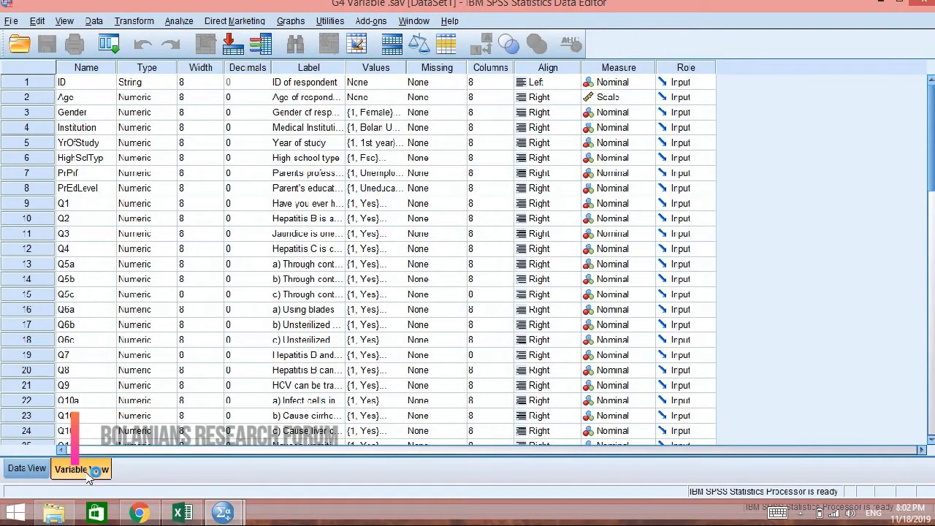
# - In the SPSS data view, enter 1 as the first case's Gender and turn on the display of value labels
pyautogui.click(27, 473)
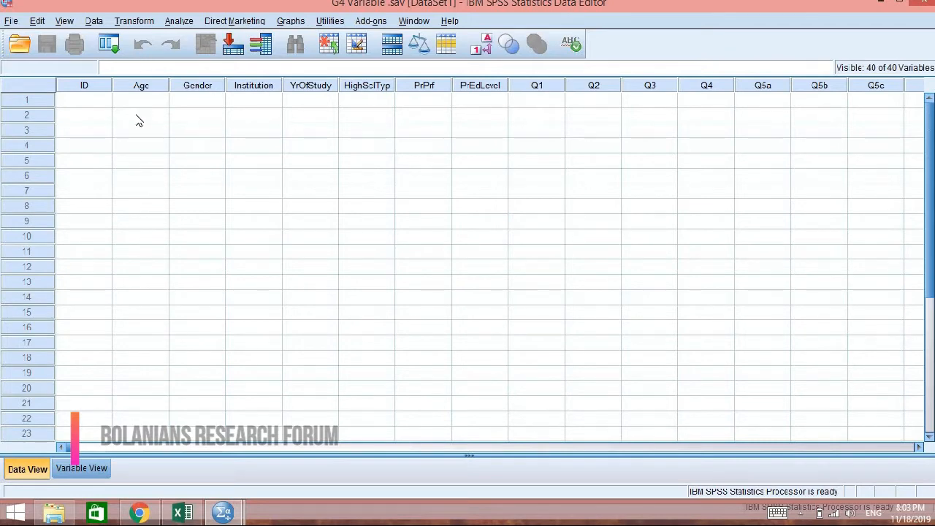
pyautogui.click(191, 106)
pyautogui.write('1')
pyautogui.press('Tab')
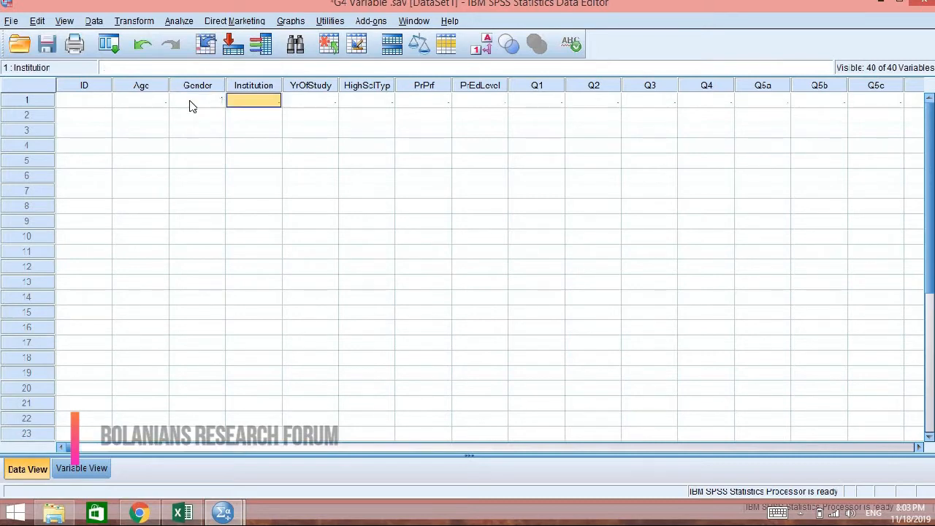
pyautogui.click(479, 45)
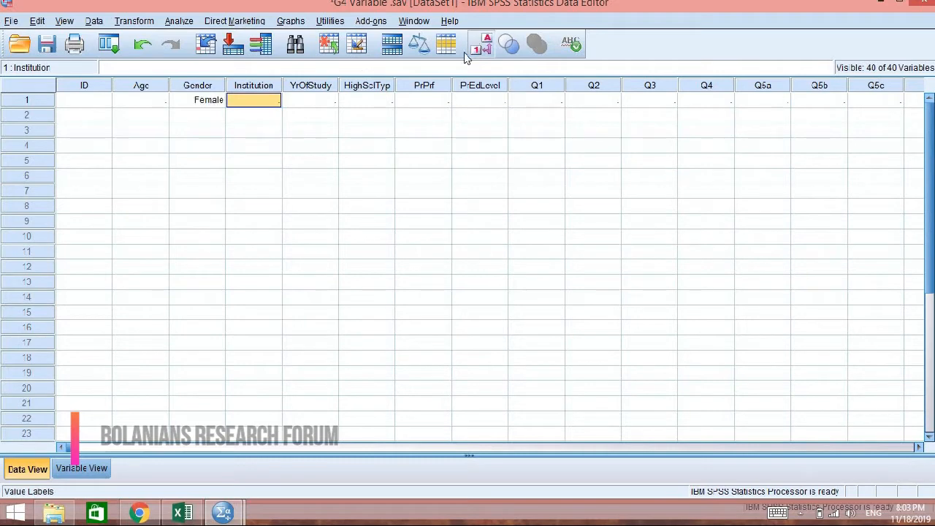
# - Try to enter the text "female" as the second case's Gender
pyautogui.click(208, 117)
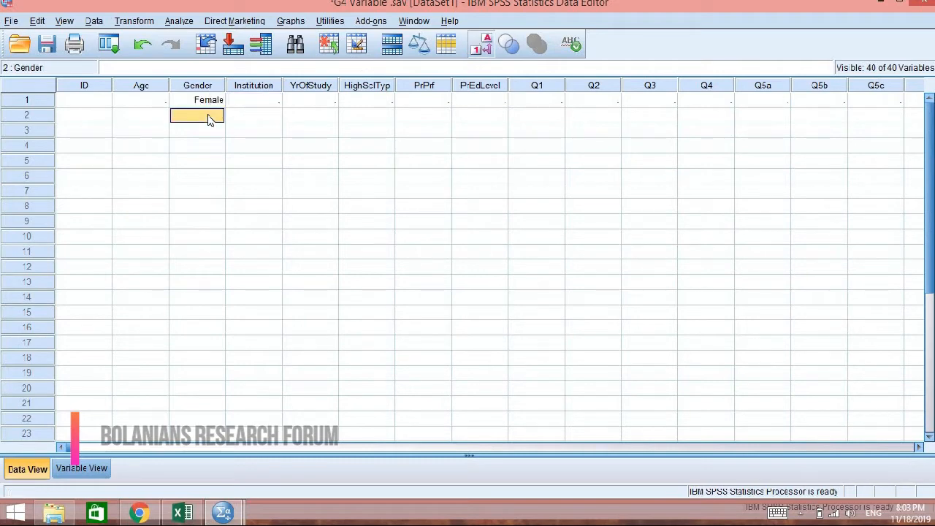
pyautogui.write('female')
pyautogui.click(261, 124)
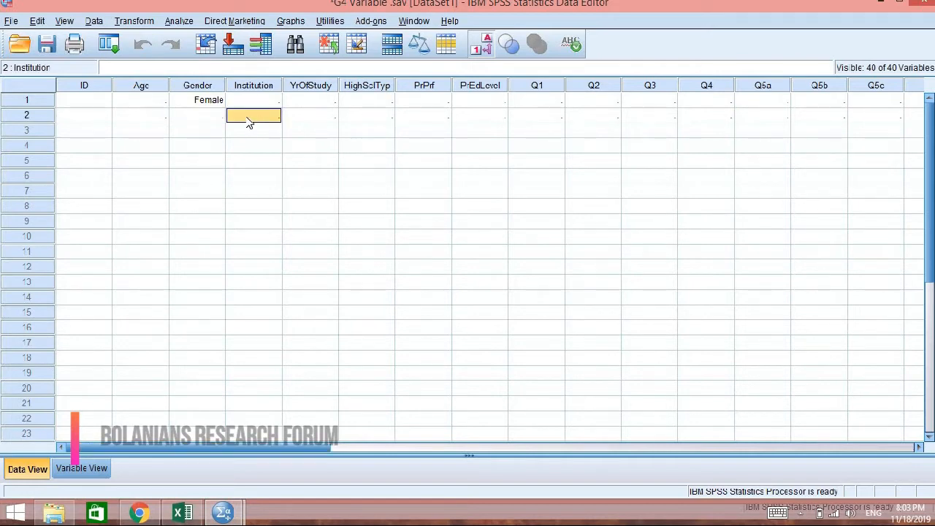
pyautogui.click(203, 119)
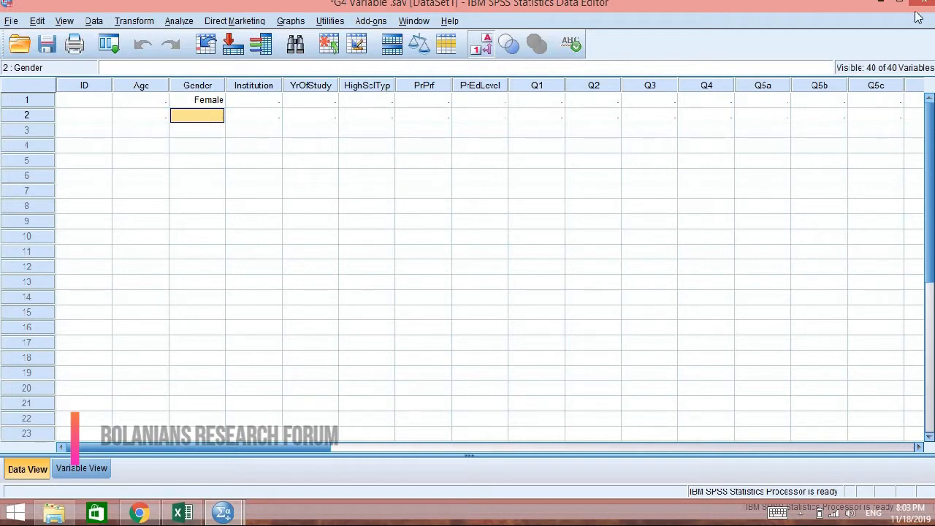
# - Clear the first case's Gender value and minimize the SPSS data editor and output windows
pyautogui.click(882, 2)
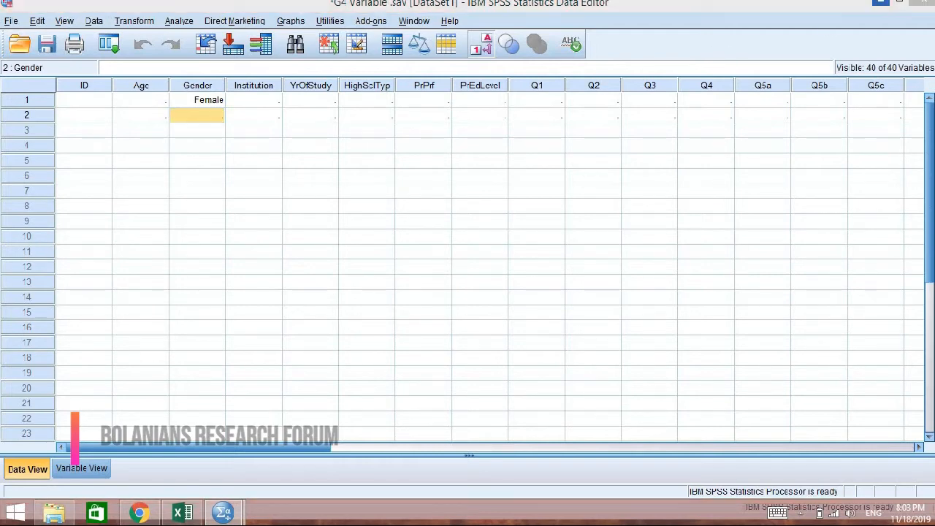
pyautogui.click(205, 104)
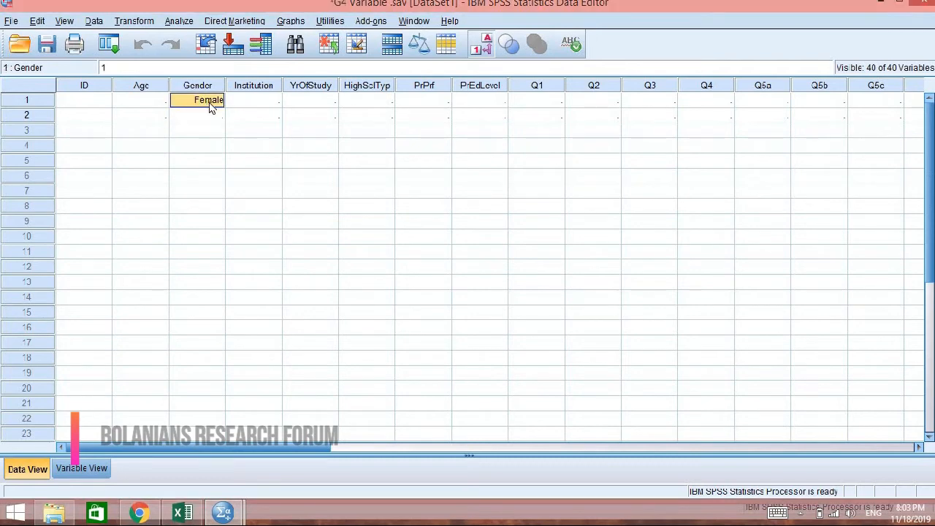
pyautogui.doubleClick(210, 105)
pyautogui.press('BackSpace')
pyautogui.click(884, 6)
pyautogui.click(885, 10)
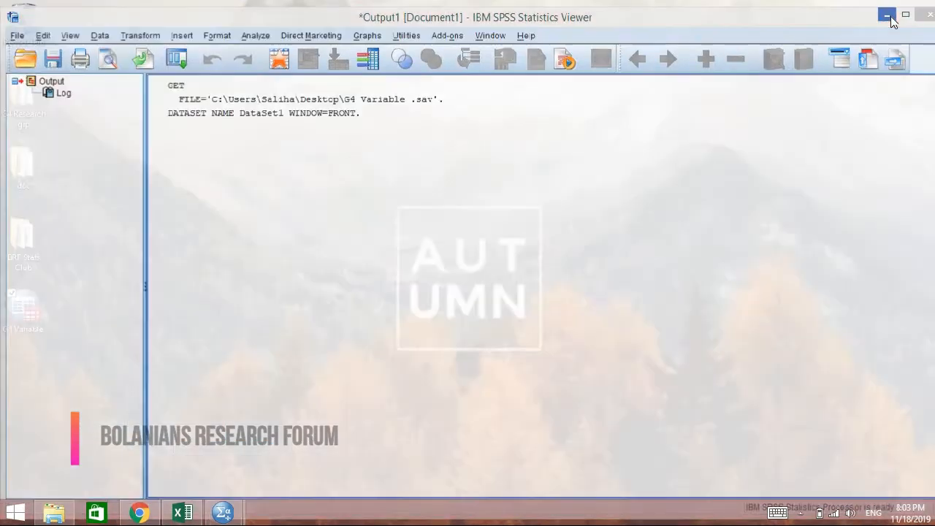
# - Switch to the Excel response workbook and delete the Timestamp and medical course columns
pyautogui.click(192, 510)
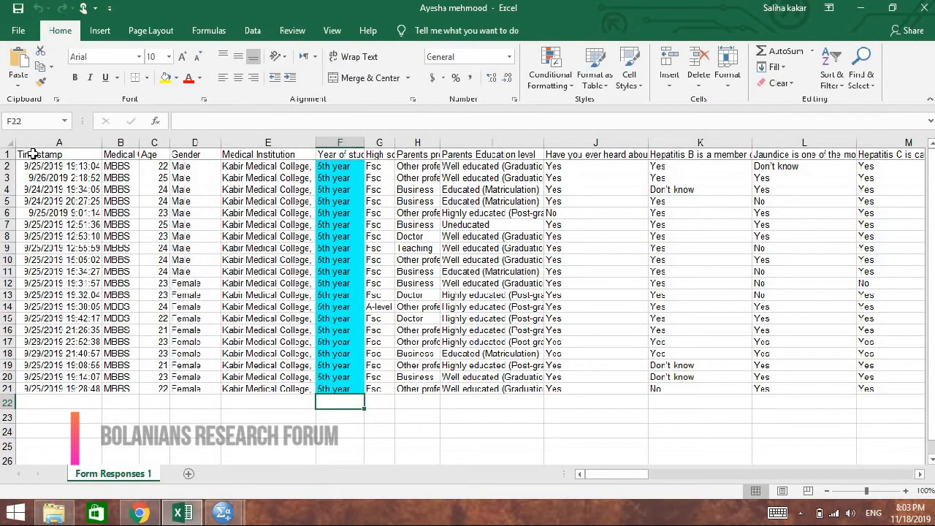
pyautogui.moveTo(78, 140); pyautogui.dragTo(115, 139)
pyautogui.rightClick(122, 145)
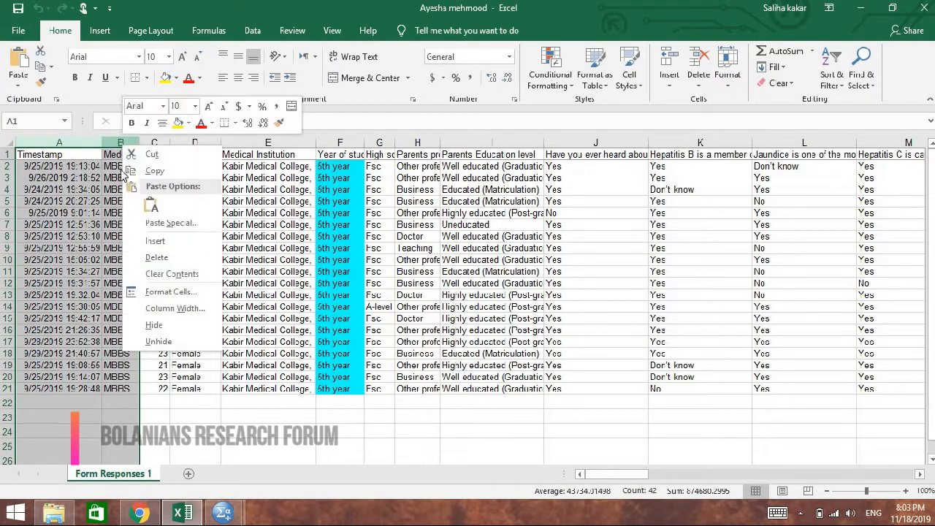
pyautogui.click(141, 257)
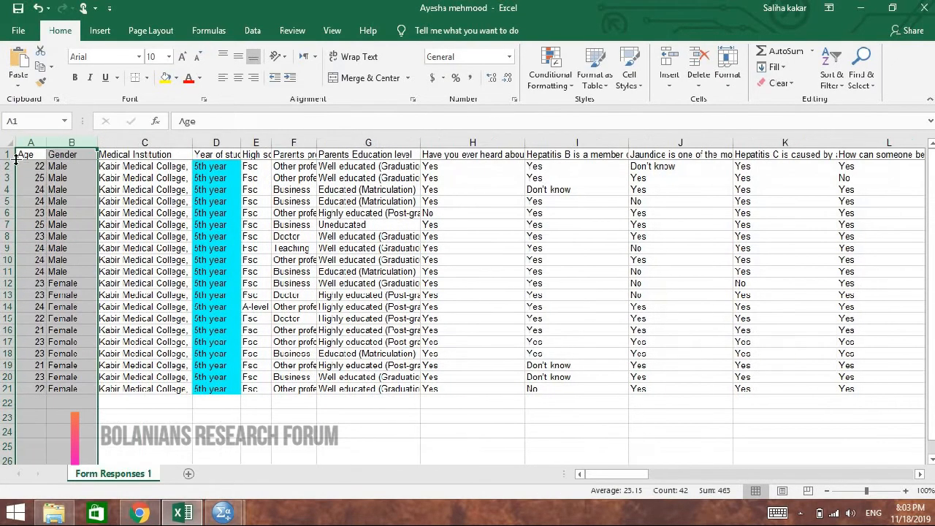
# - Insert an empty column before the Age column and give it the header ID
pyautogui.click(58, 160)
pyautogui.rightClick(20, 143)
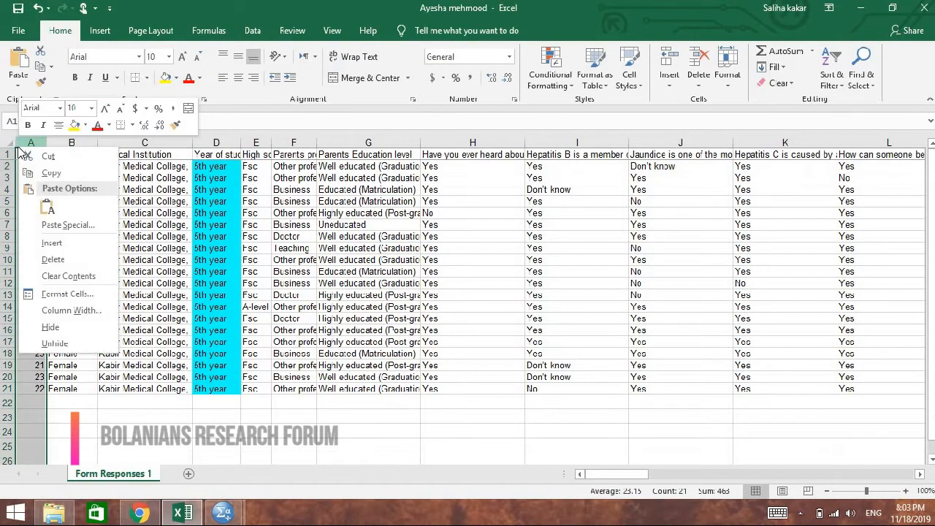
pyautogui.click(52, 243)
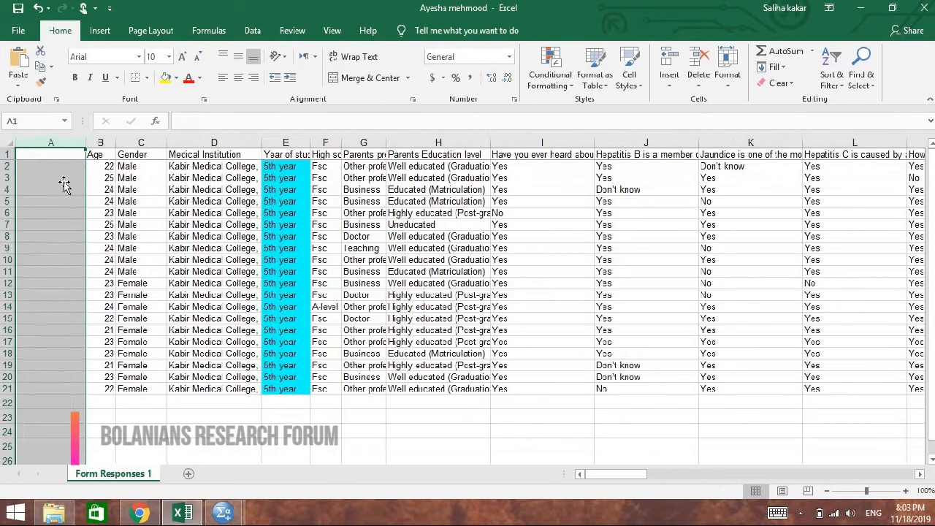
pyautogui.click(59, 161)
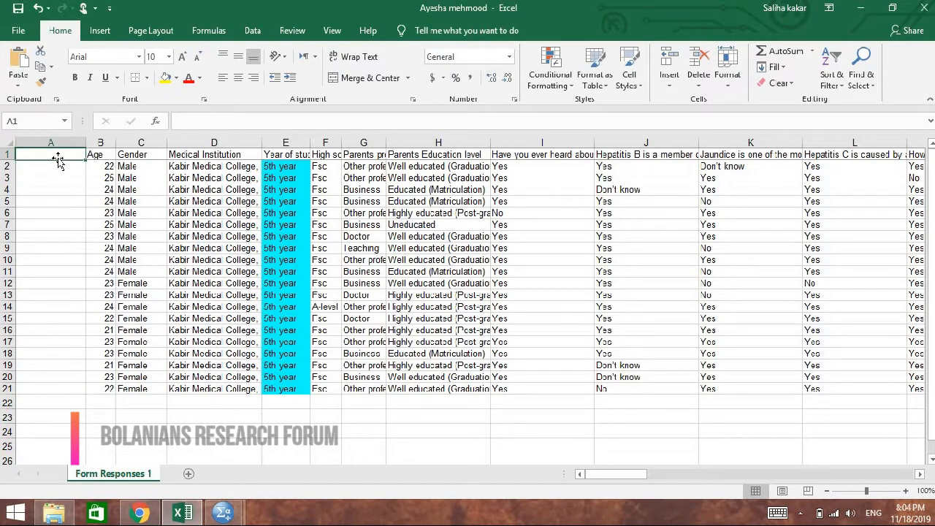
pyautogui.write('ID')
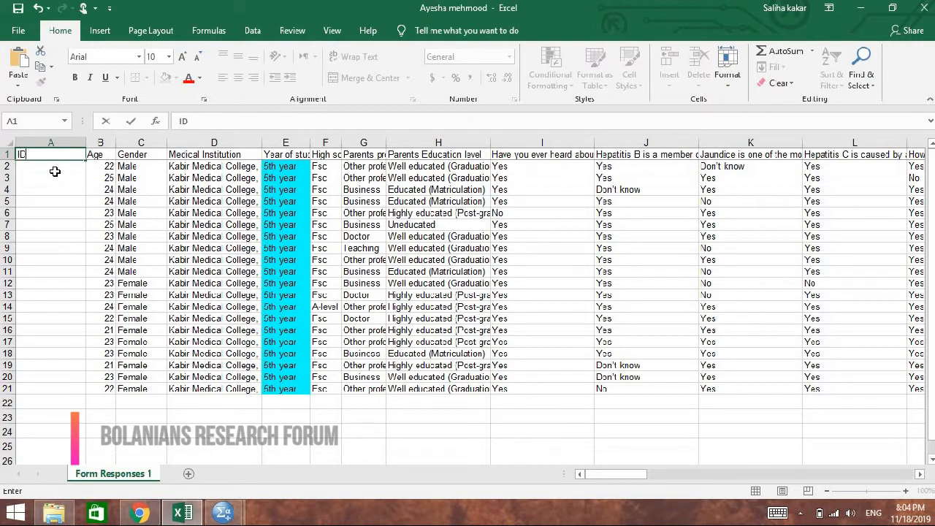
pyautogui.press('Return')
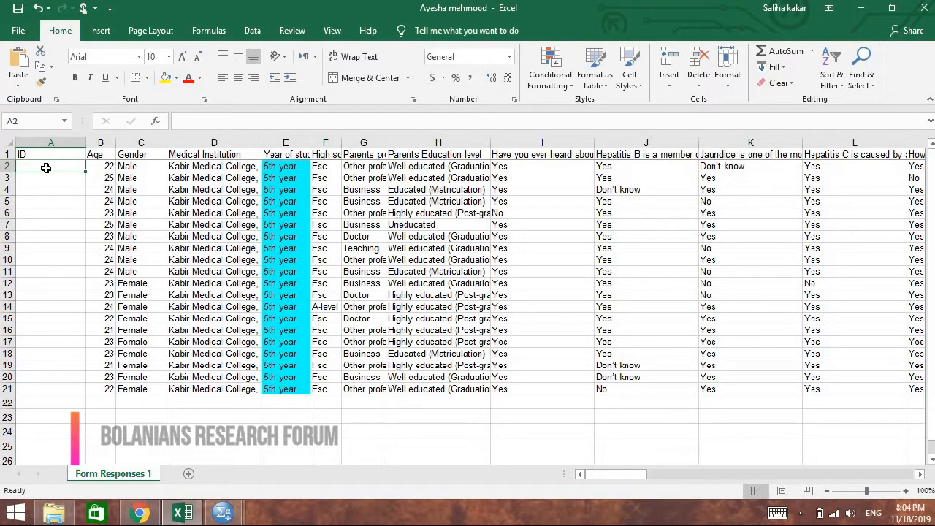
# - Enter KE1 as the ID of the first respondent in cell A2
pyautogui.write('K')
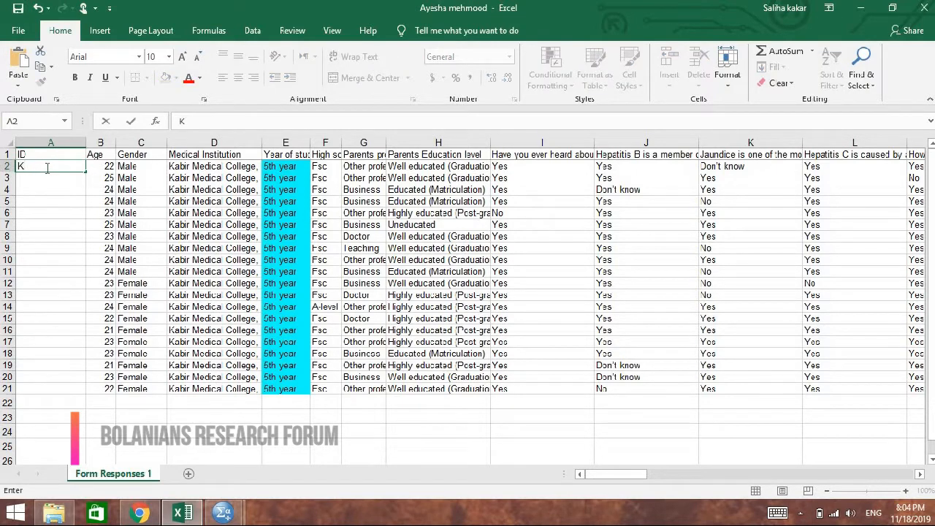
pyautogui.write('E1')
pyautogui.press('Return')
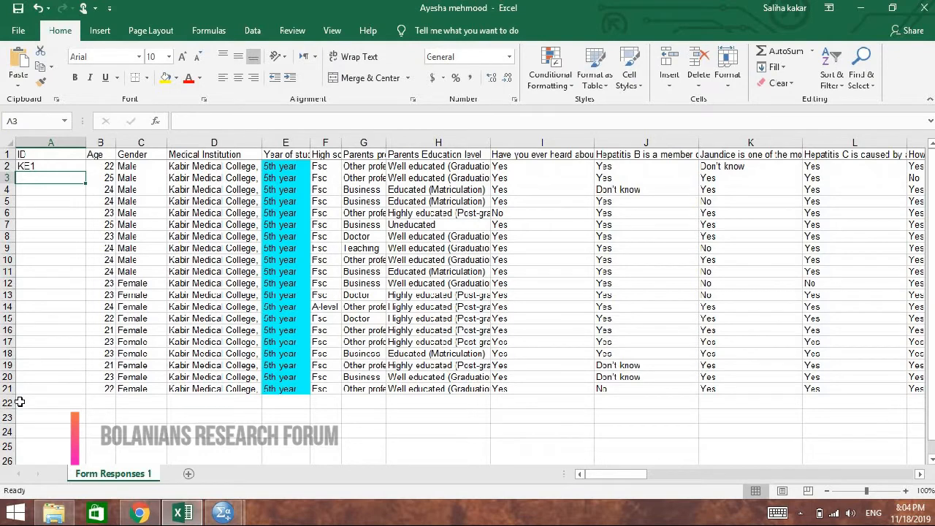
pyautogui.click(47, 190)
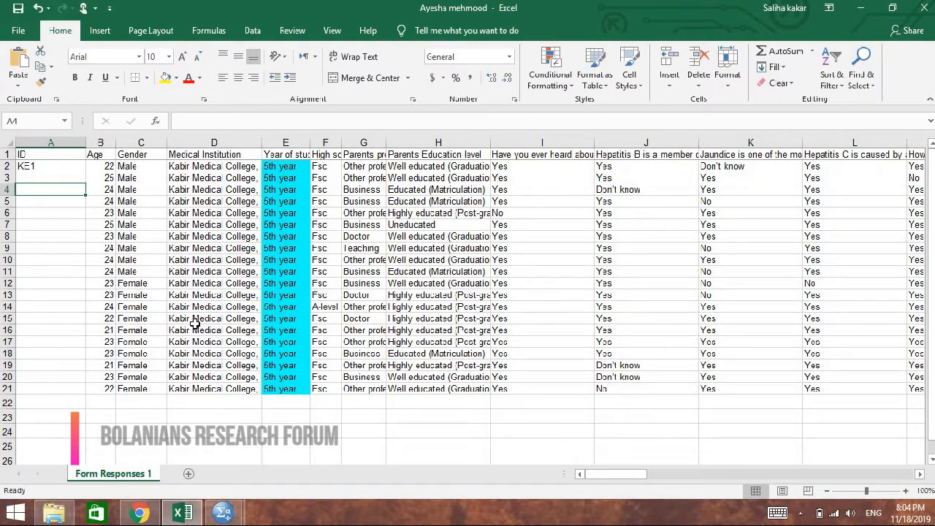
# - Try replacing every occurrence of male with 1 across the response sheet, and undo the replacement
pyautogui.click(866, 86)
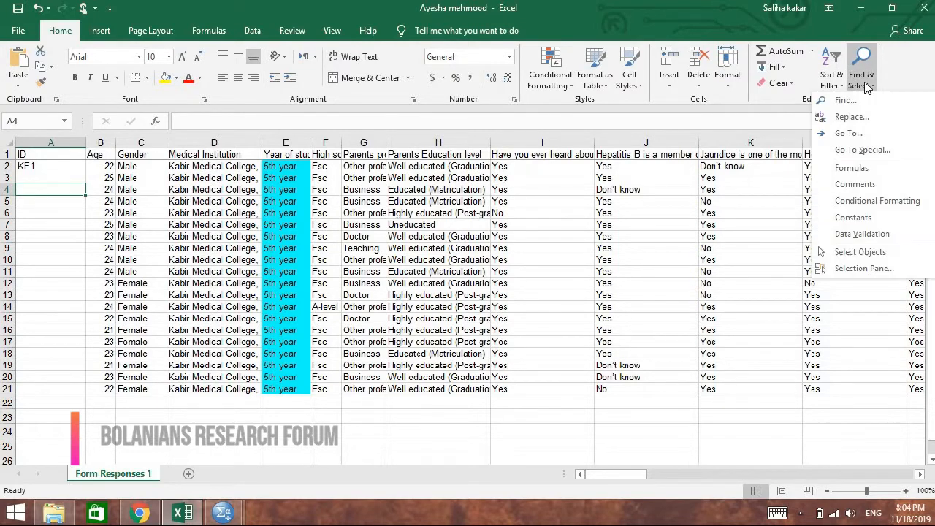
pyautogui.click(861, 118)
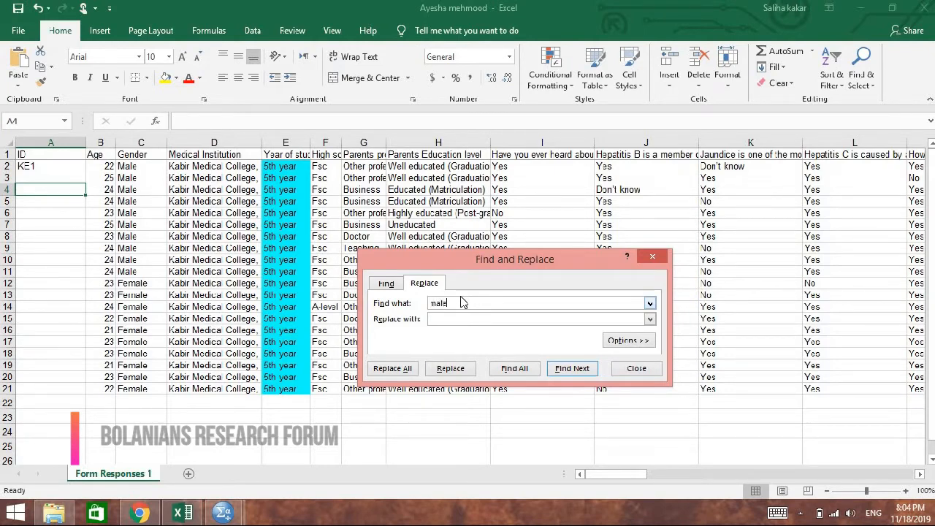
pyautogui.click(473, 319)
pyautogui.click(407, 370)
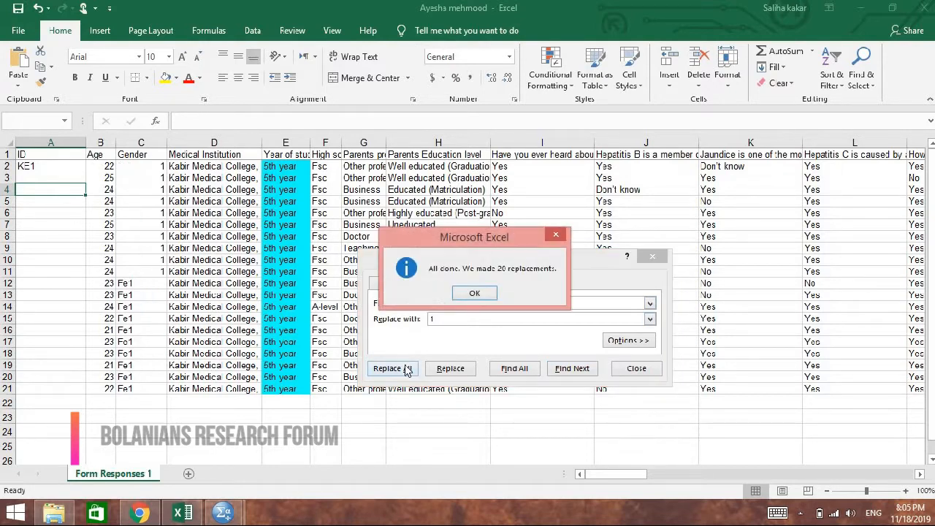
pyautogui.click(475, 294)
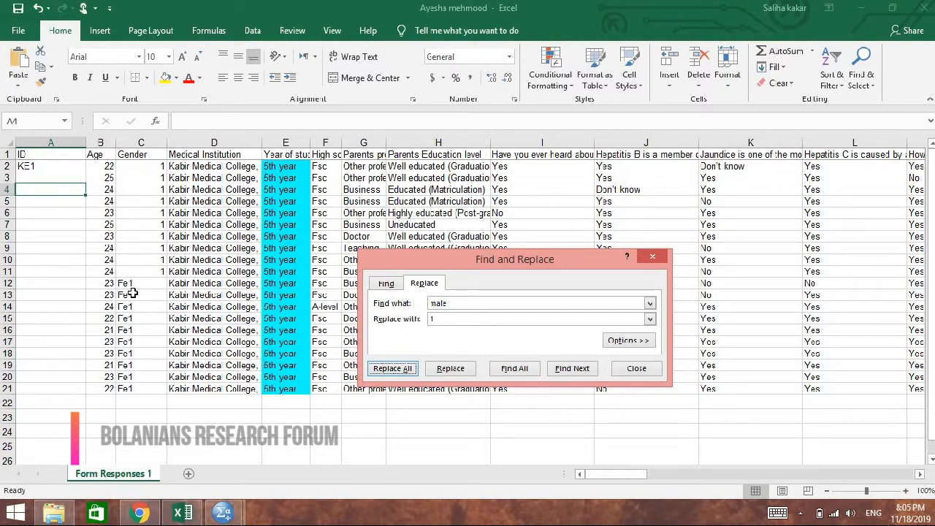
pyautogui.click(653, 256)
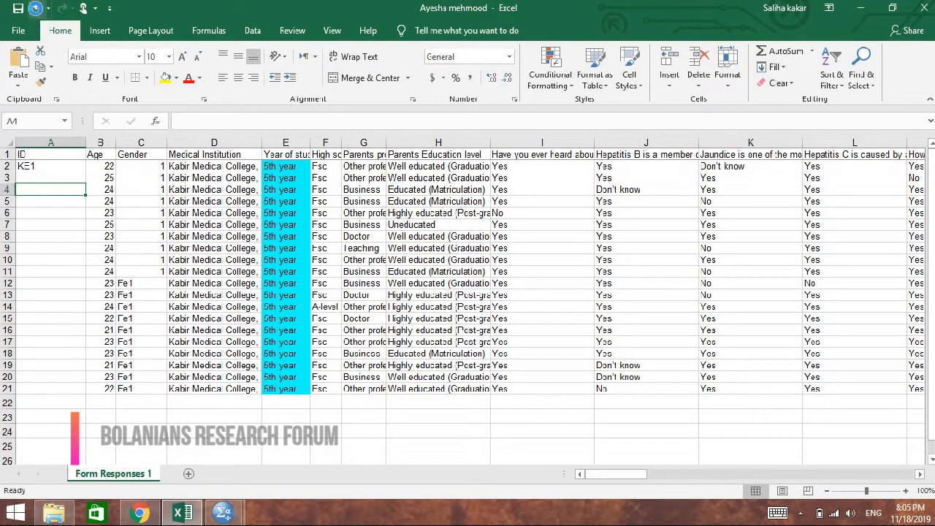
pyautogui.click(38, 8)
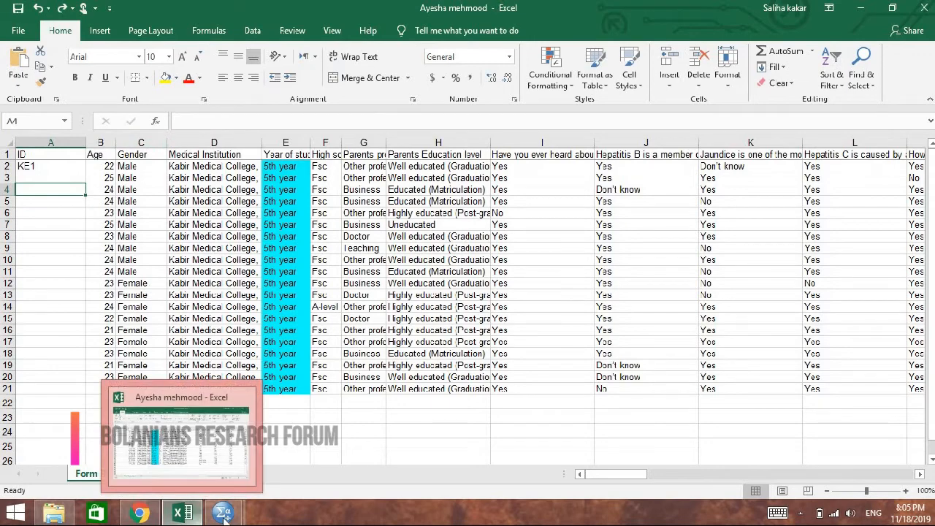
# - Switch to the SPSS data editor, check the value labels of the Gender variable in Variable View, and return to the Excel workbook
pyautogui.moveTo(223, 513)
pyautogui.click(264, 458)
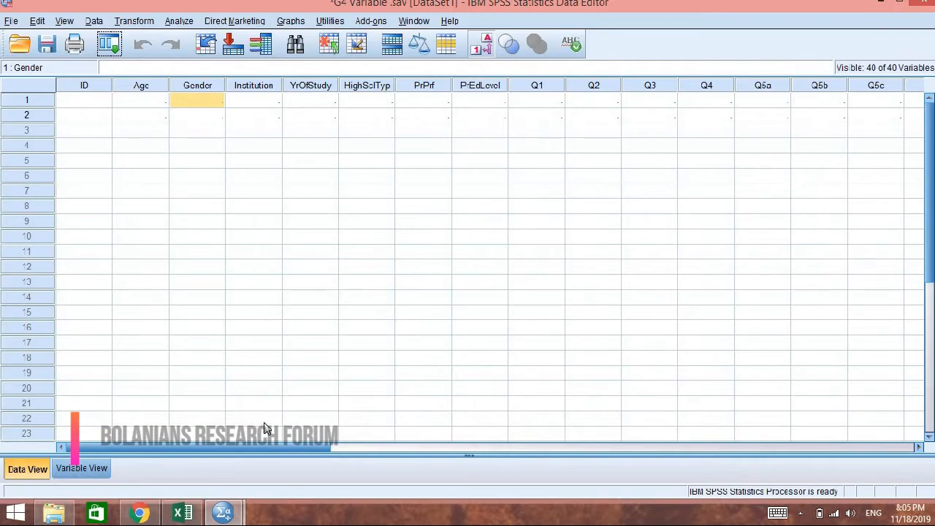
pyautogui.click(96, 470)
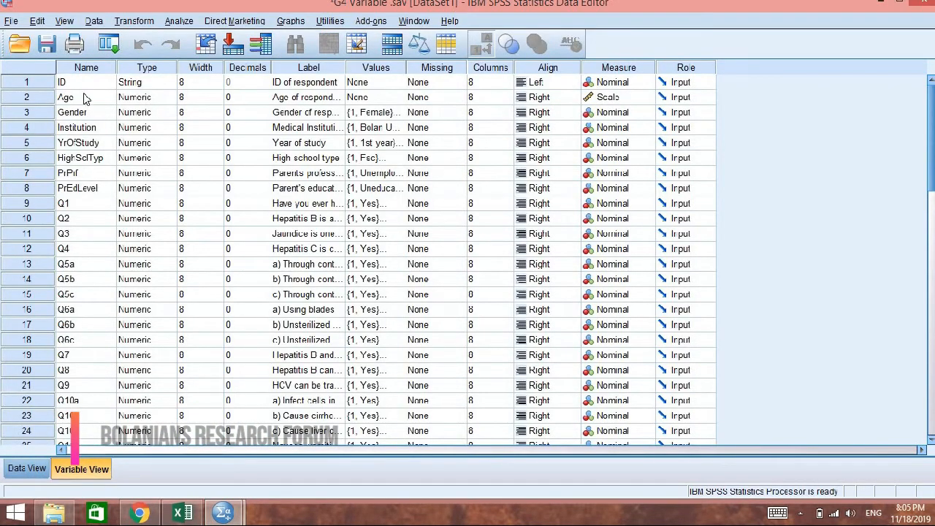
pyautogui.click(380, 112)
pyautogui.click(399, 113)
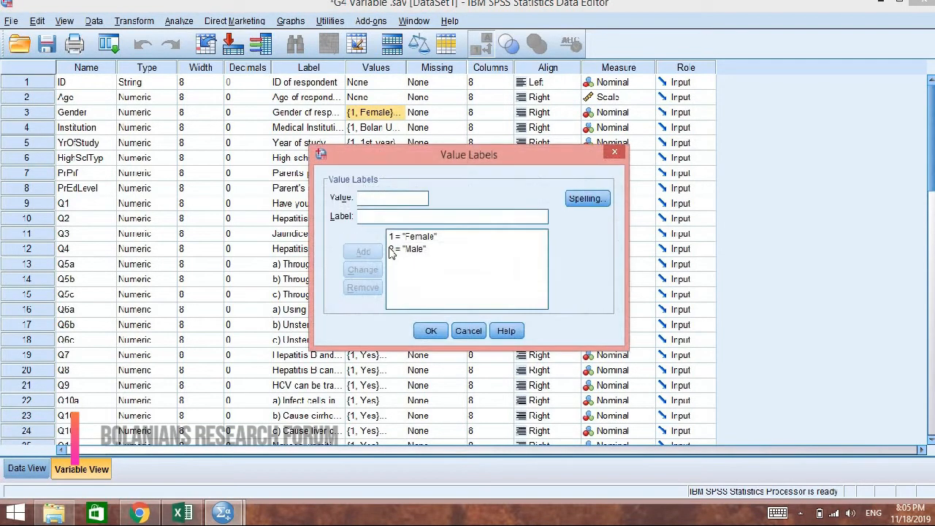
pyautogui.click(405, 242)
pyautogui.click(408, 251)
pyautogui.click(616, 154)
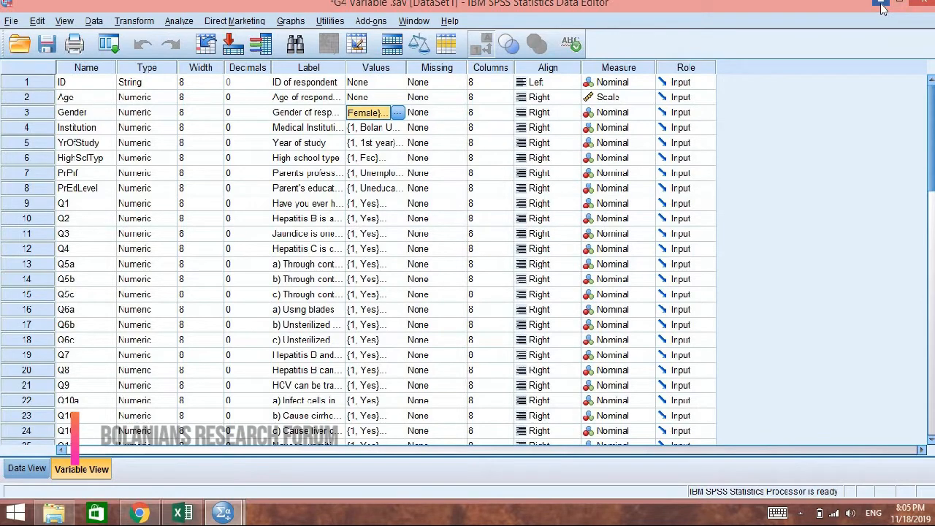
pyautogui.click(882, 4)
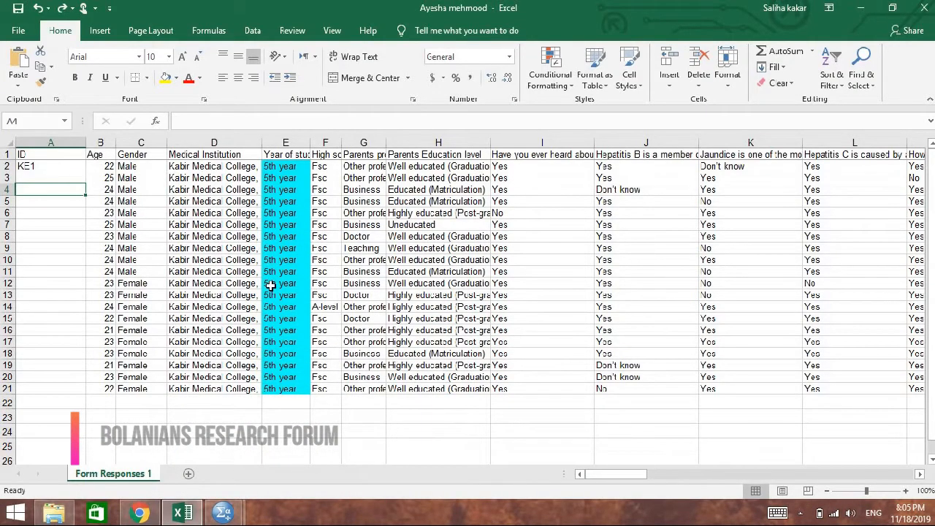
# - Replace every occurrence of female with 1 in the response sheet
pyautogui.click(867, 82)
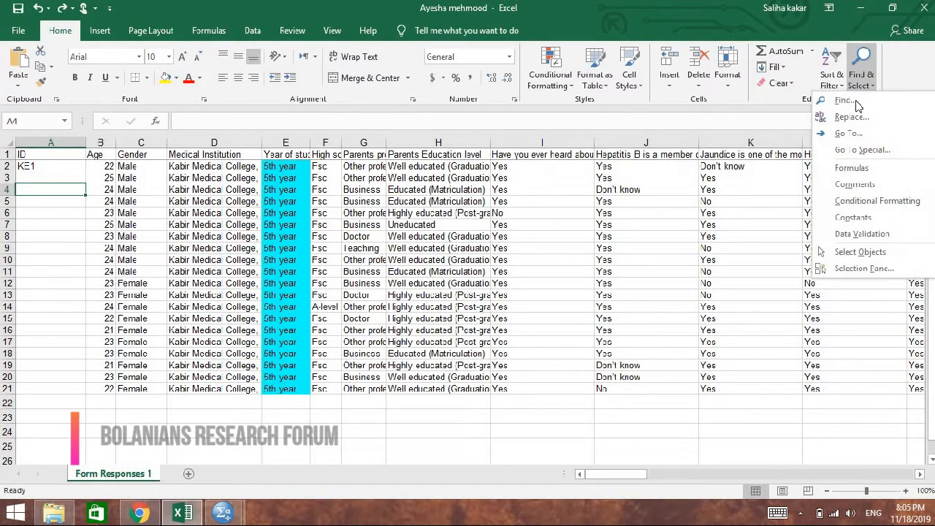
pyautogui.click(852, 117)
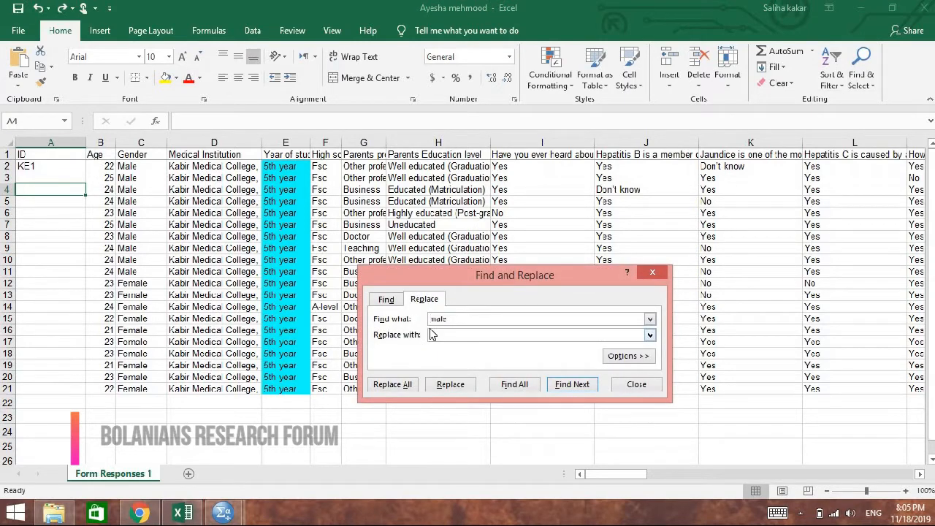
pyautogui.write('1')
pyautogui.click(387, 387)
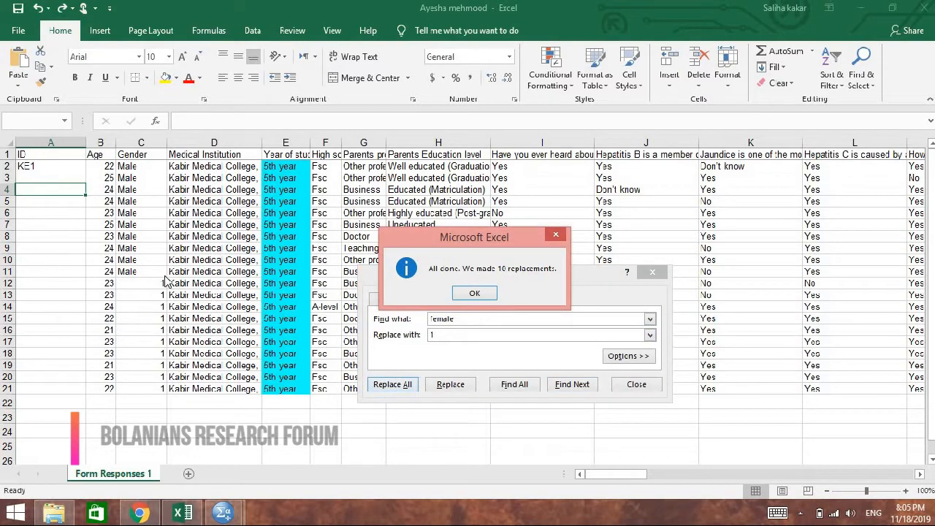
pyautogui.click(474, 293)
# - Replace every occurrence of male with 2 and close the Find and Replace dialog
pyautogui.click(437, 325)
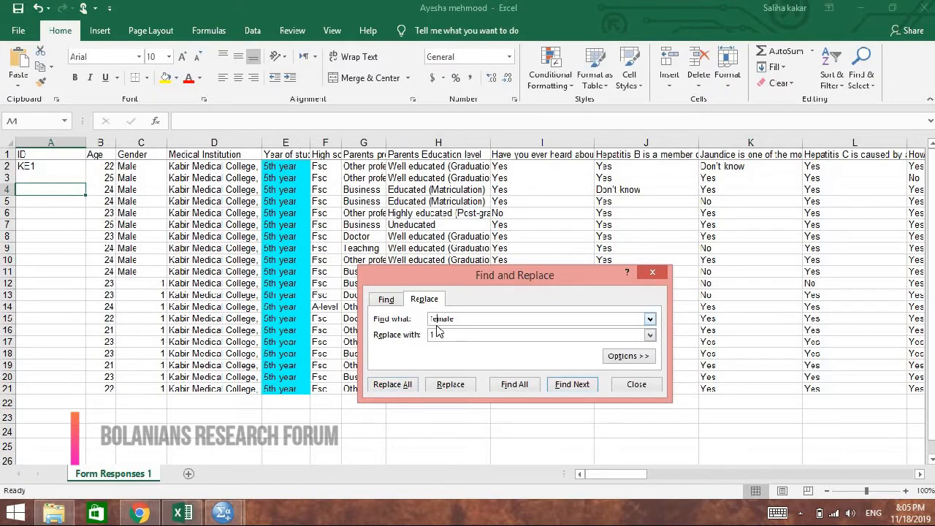
pyautogui.press('BackSpace')
pyautogui.click(432, 335)
pyautogui.click(392, 385)
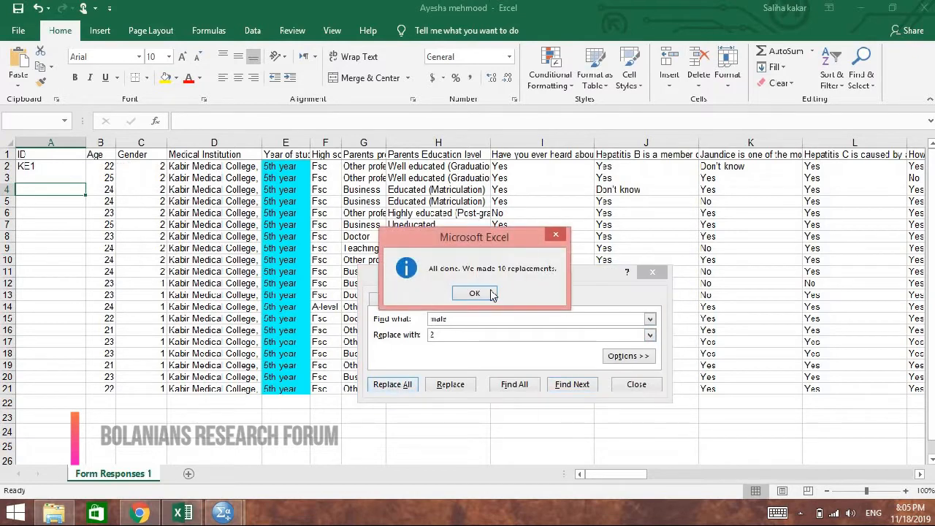
pyautogui.click(491, 293)
pyautogui.click(652, 272)
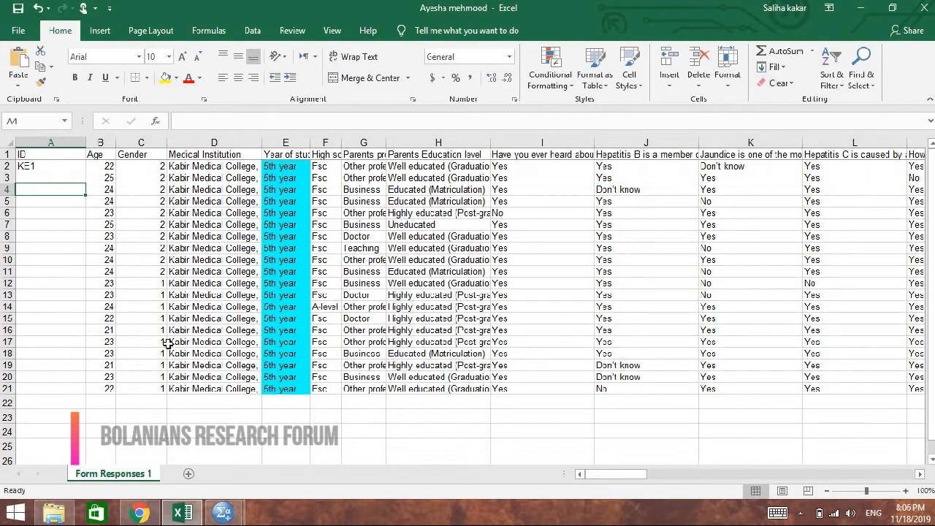
# - Copy the Medical Institution entry in cell D3
pyautogui.click(182, 179)
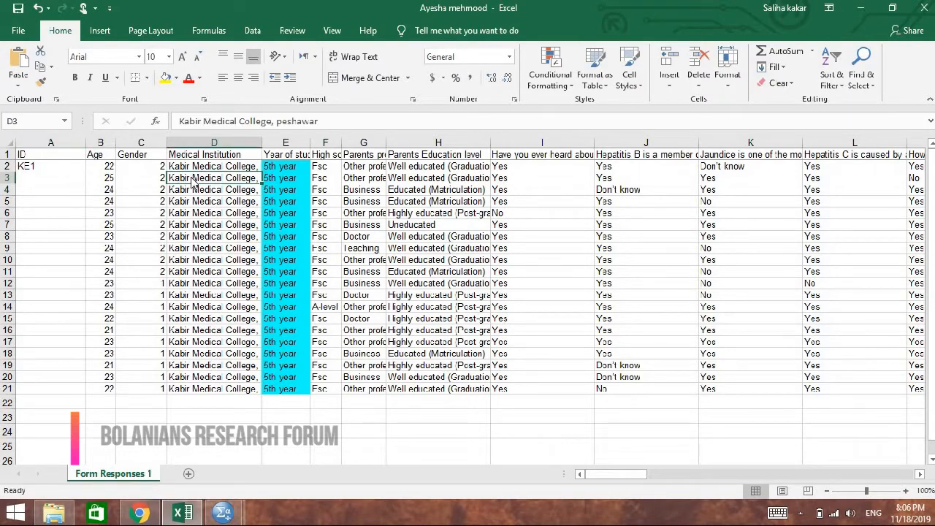
pyautogui.rightClick(190, 178)
pyautogui.click(204, 204)
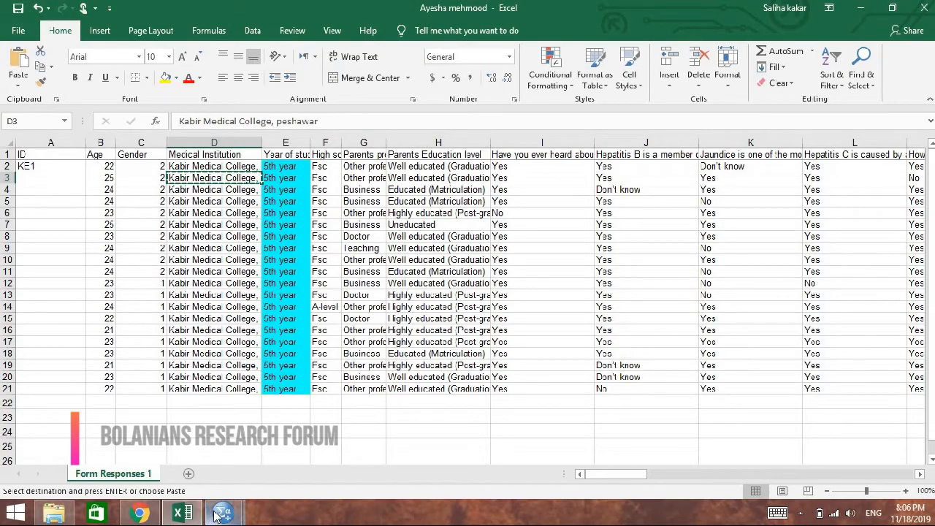
# - Switch to the SPSS data editor, check the value labels of the Institution variable, and return to the Excel workbook
pyautogui.moveTo(223, 515)
pyautogui.click(291, 444)
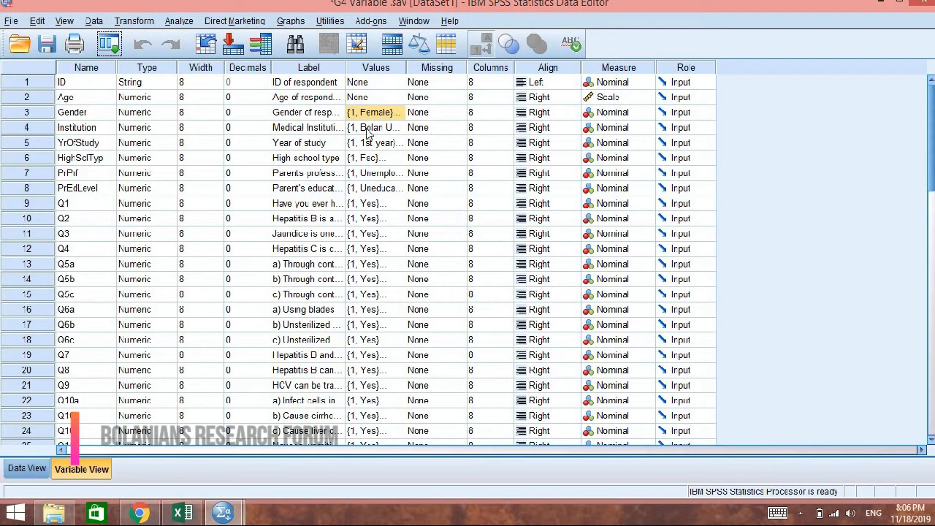
pyautogui.doubleClick(395, 129)
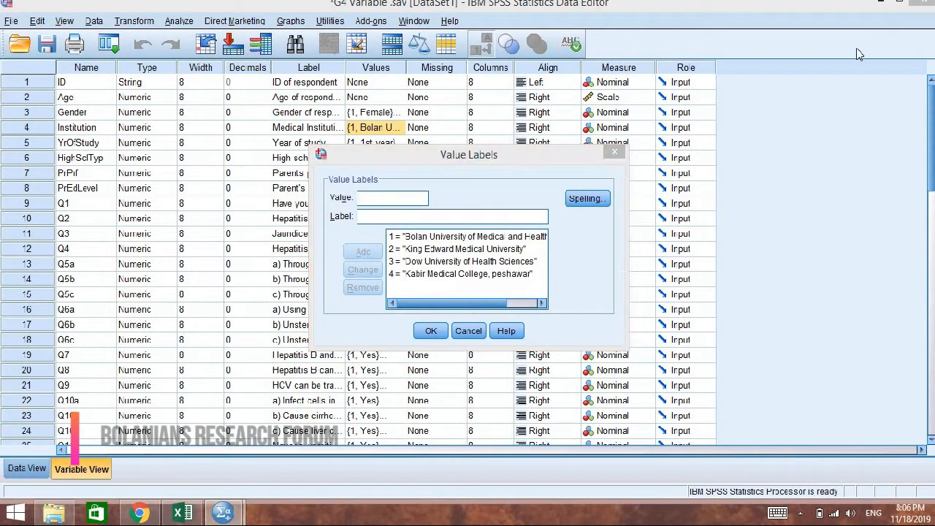
pyautogui.click(615, 152)
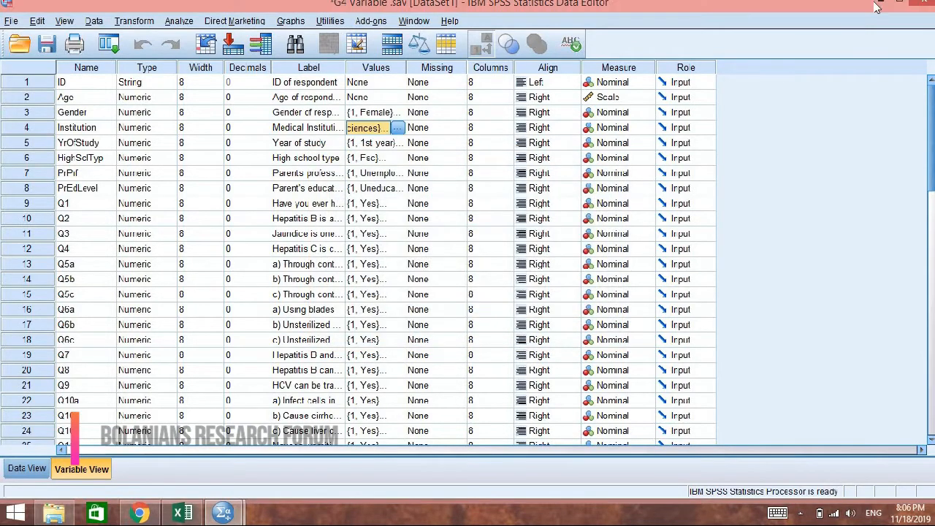
pyautogui.click(879, 7)
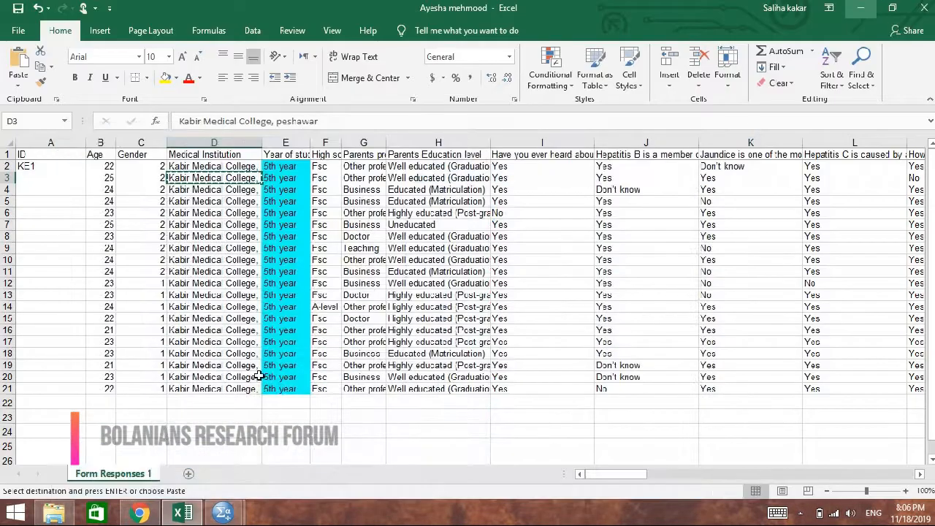
# - Replace every occurrence of the copied text "Kabir Medical College, peshawar" with 4 and close the Find and Replace dialog
pyautogui.click(861, 67)
pyautogui.click(862, 118)
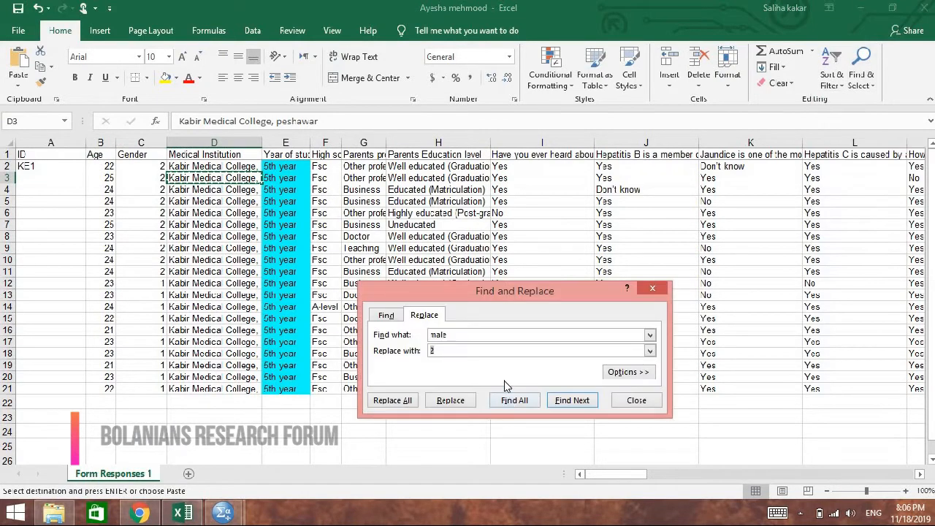
pyautogui.moveTo(461, 336); pyautogui.dragTo(431, 335)
pyautogui.rightClick(439, 335)
pyautogui.click(428, 375)
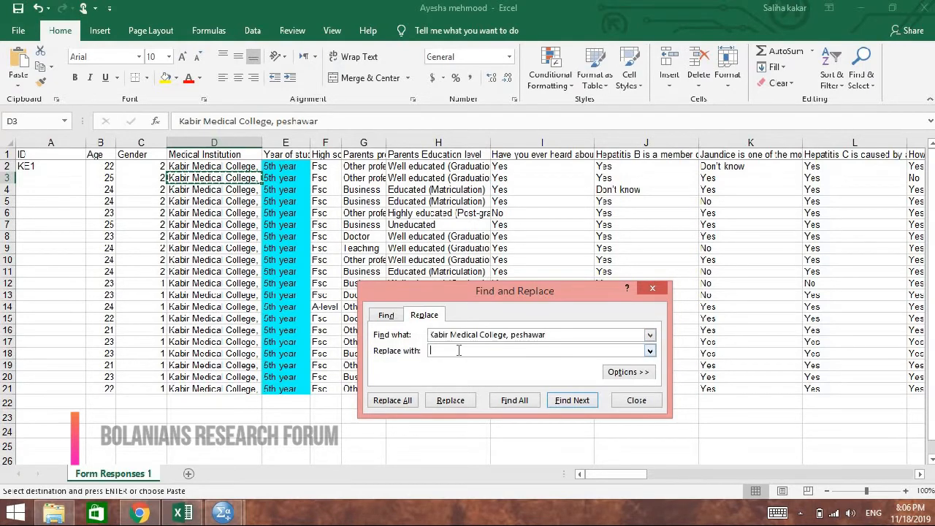
pyautogui.click(406, 407)
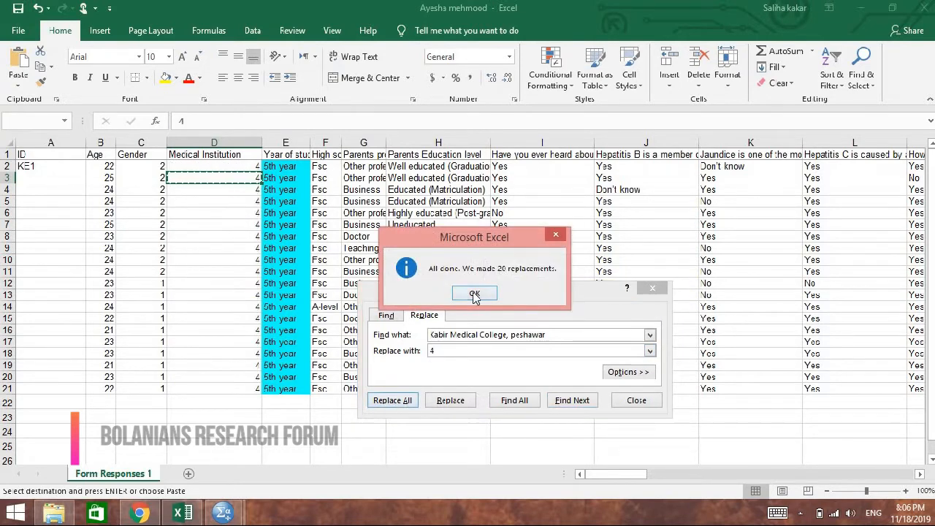
pyautogui.click(476, 294)
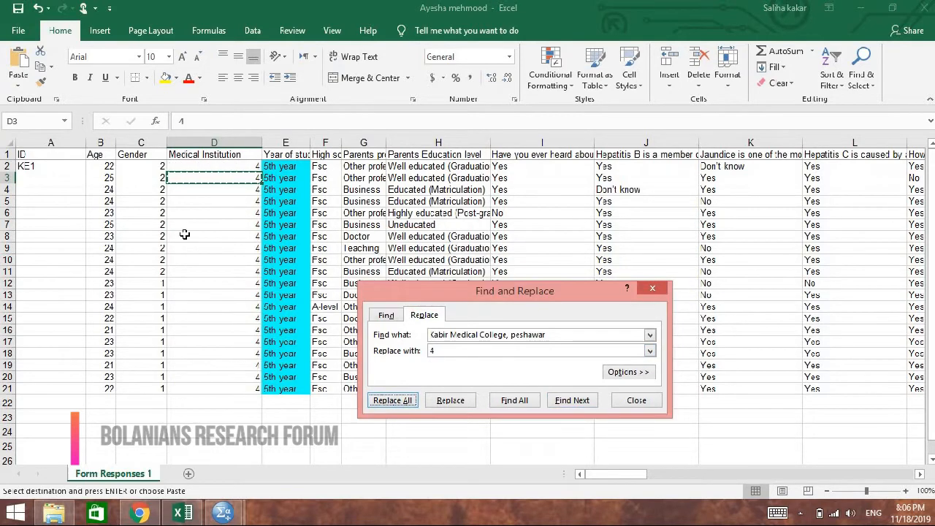
pyautogui.click(652, 289)
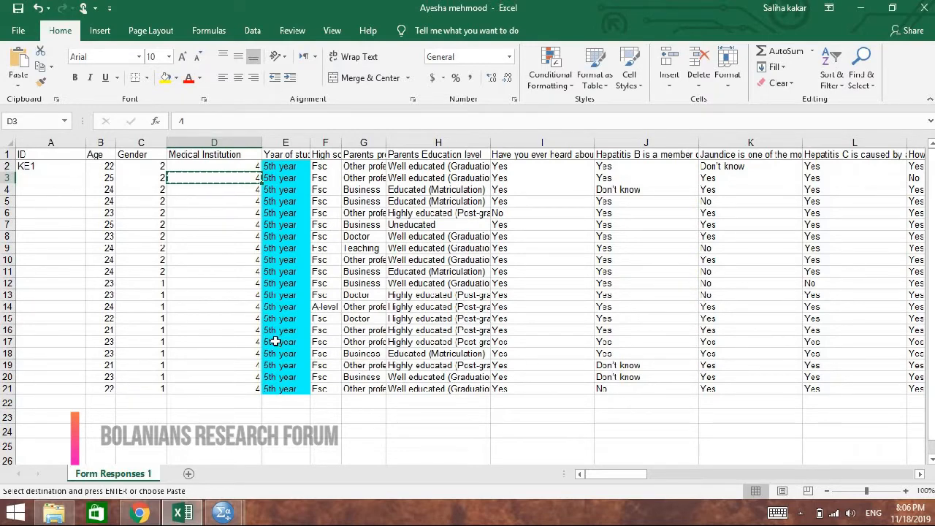
# - Switch to the SPSS data editor, check the value labels of the HighSclTyp variable, and return to the Excel workbook
pyautogui.click(223, 515)
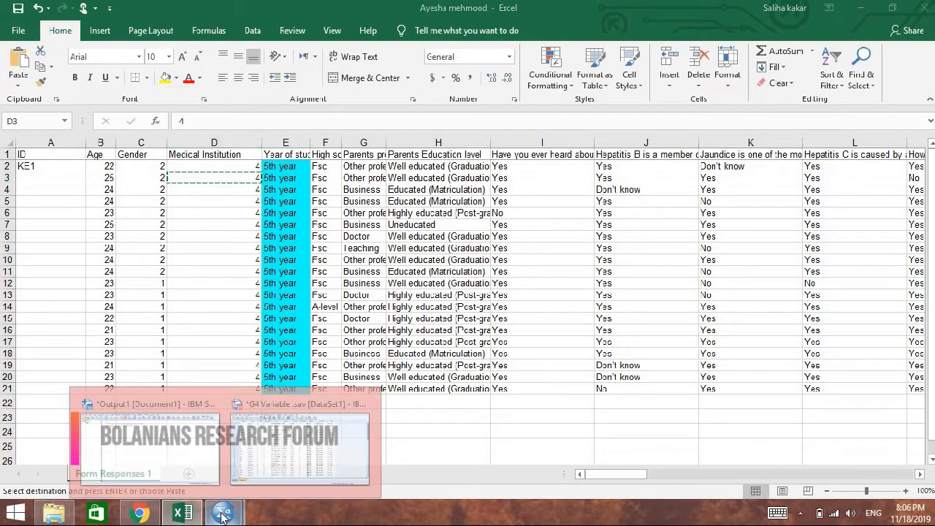
pyautogui.click(253, 442)
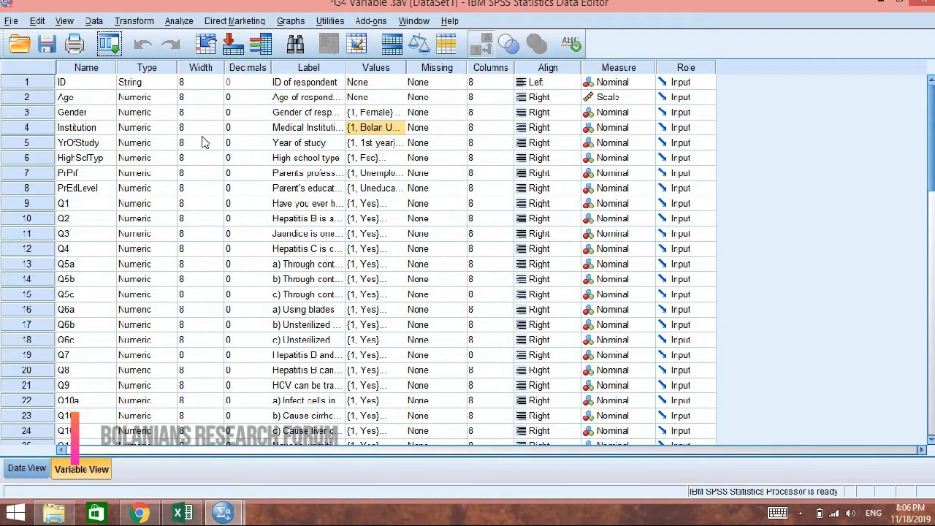
pyautogui.click(391, 158)
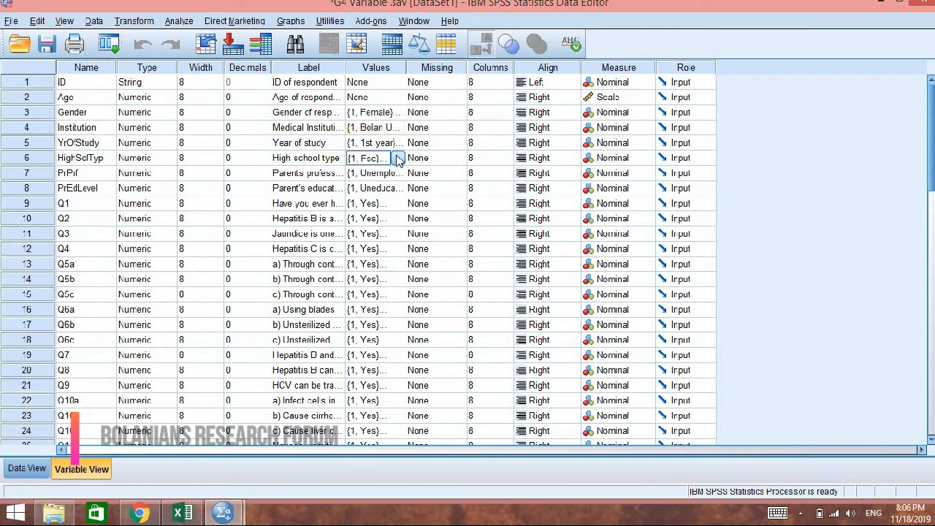
pyautogui.click(401, 158)
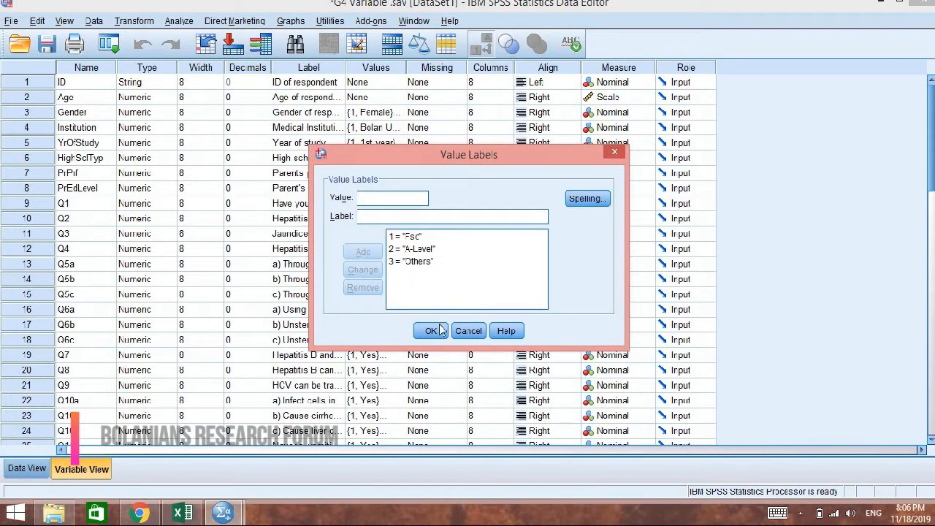
pyautogui.click(616, 155)
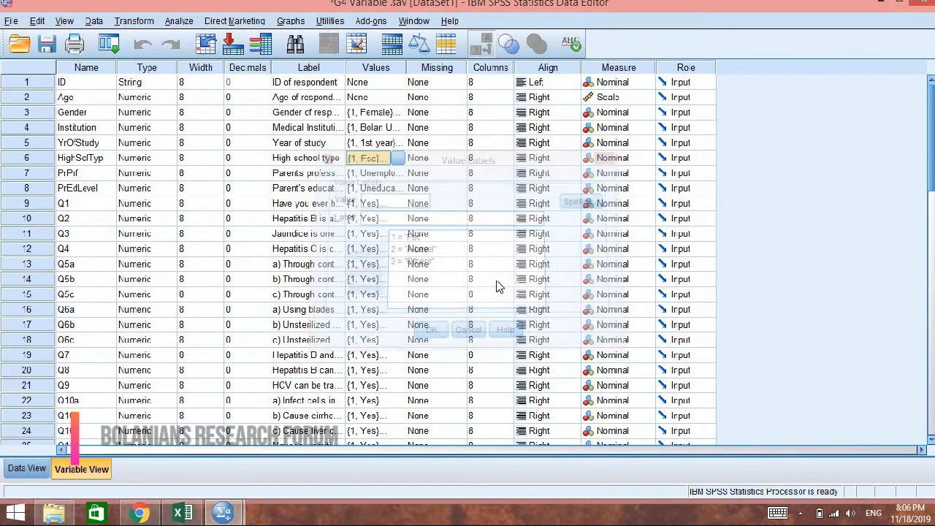
pyautogui.click(883, 6)
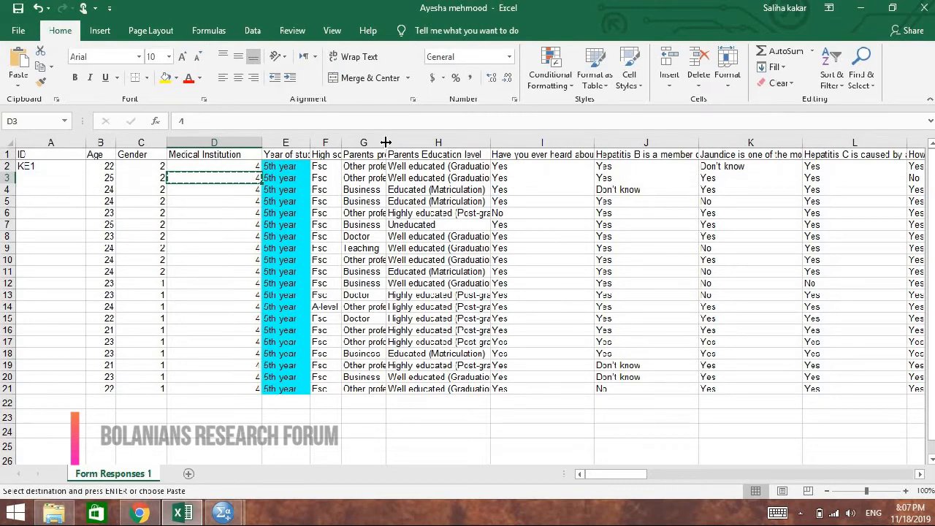
# - Widen the Parents profession column so its header and entries fit in full
pyautogui.moveTo(386, 142); pyautogui.dragTo(490, 142)
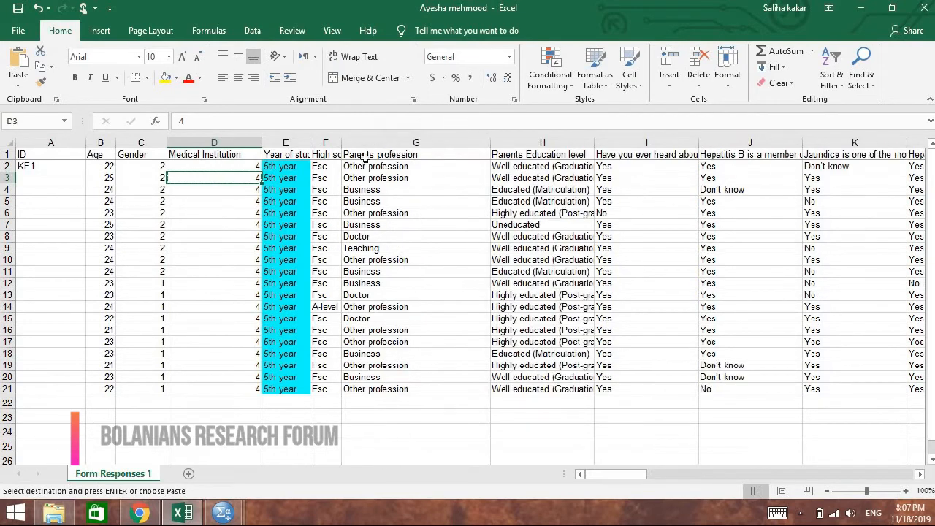
# - Check the Doctor entries under Parents profession, minimize Excel and open the Final questionaire Word document from the G4 Research grp desktop folder
pyautogui.click(359, 239)
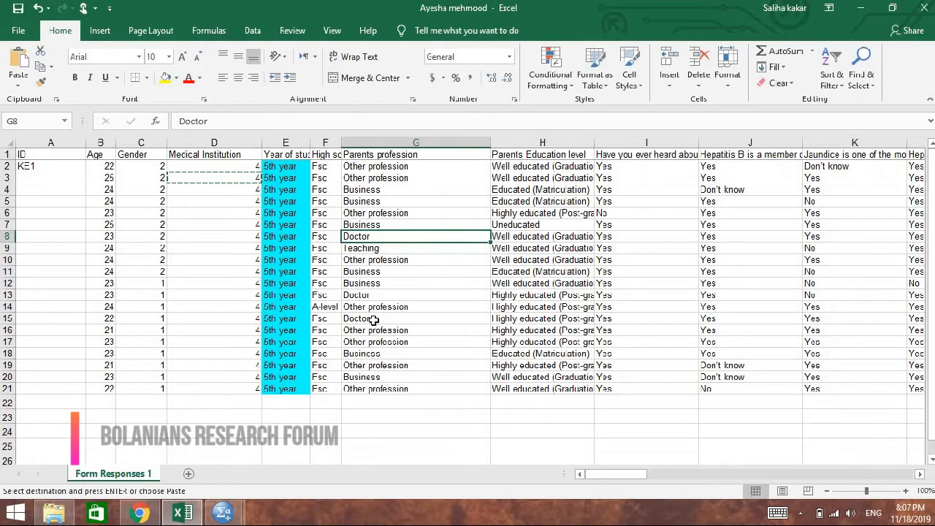
pyautogui.click(363, 296)
pyautogui.click(858, 8)
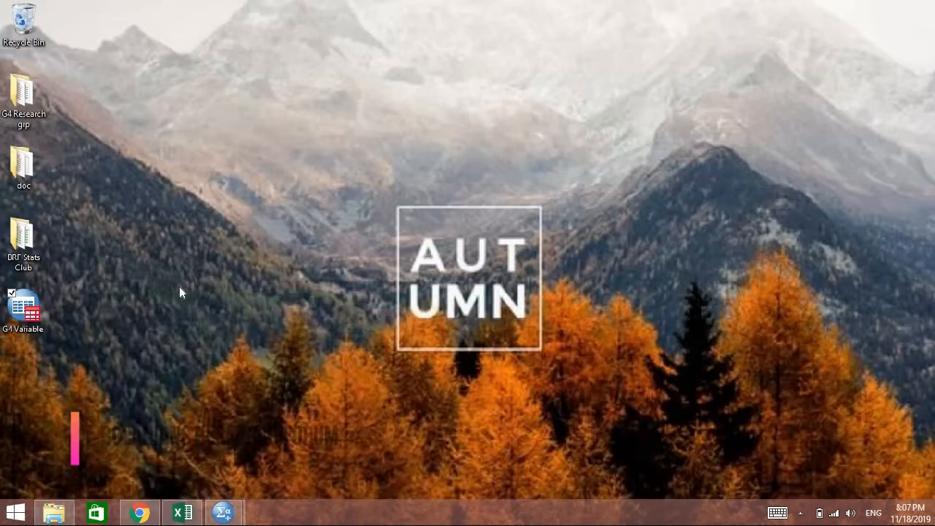
pyautogui.doubleClick(26, 109)
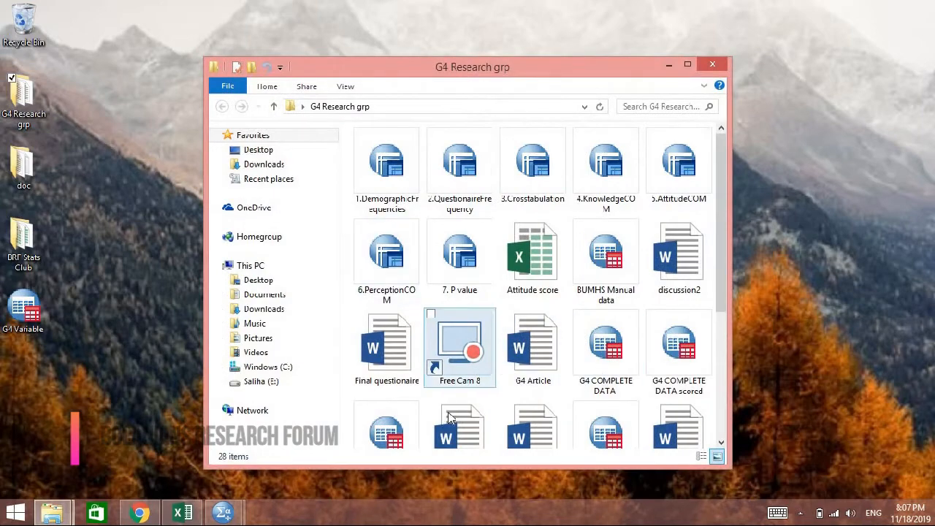
pyautogui.scroll(-2, 720, 287)
pyautogui.scroll(-3, 720, 287)
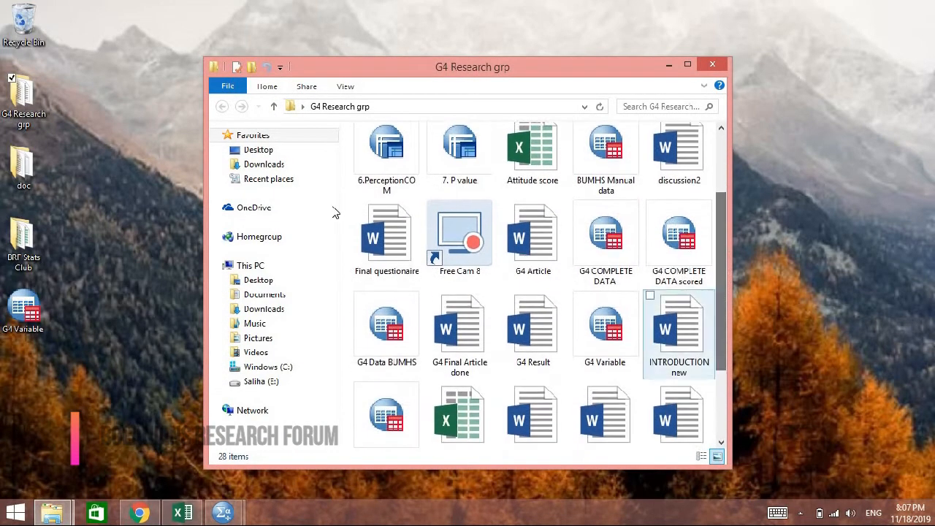
pyautogui.doubleClick(373, 239)
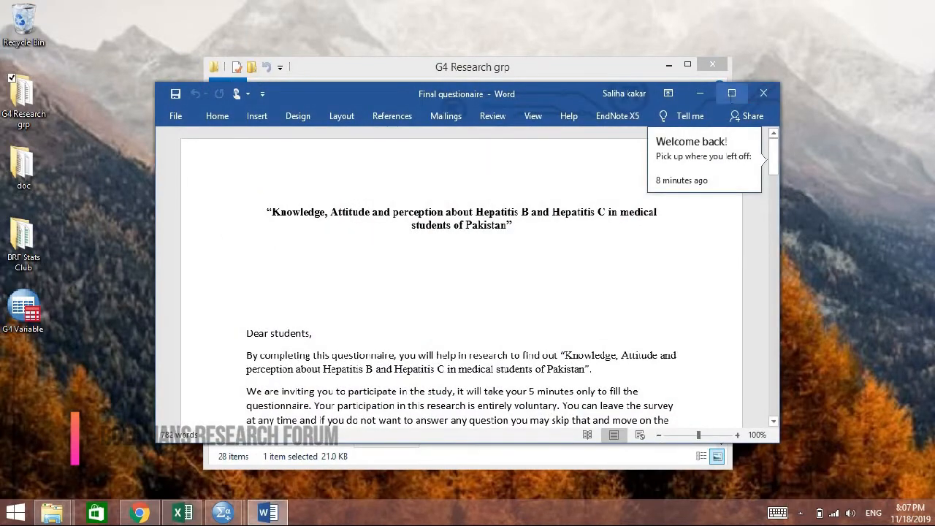
# - Maximize the questionnaire, examine its Parents profession options and the doctor choice in question 16, and return to the Excel workbook
pyautogui.click(731, 94)
pyautogui.scroll(-3, 387, 337)
pyautogui.scroll(-4, 387, 337)
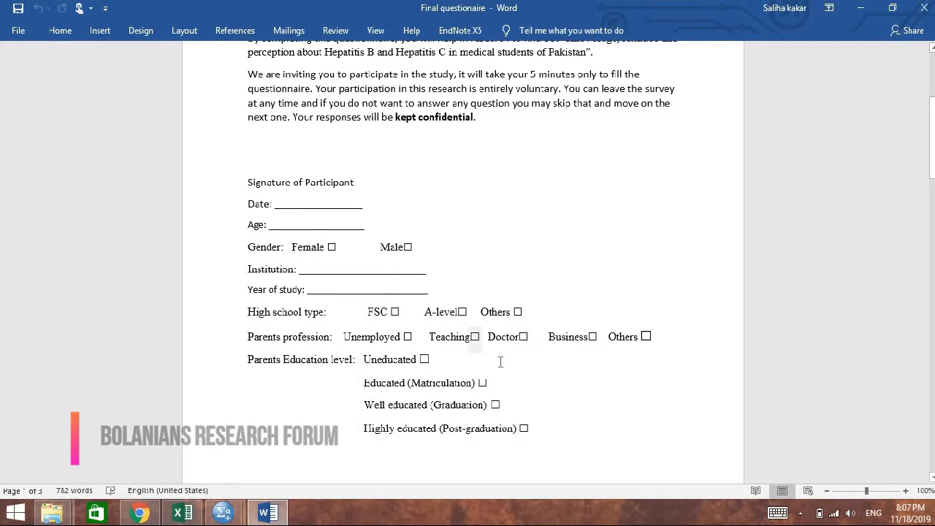
pyautogui.scroll(-15, 517, 360)
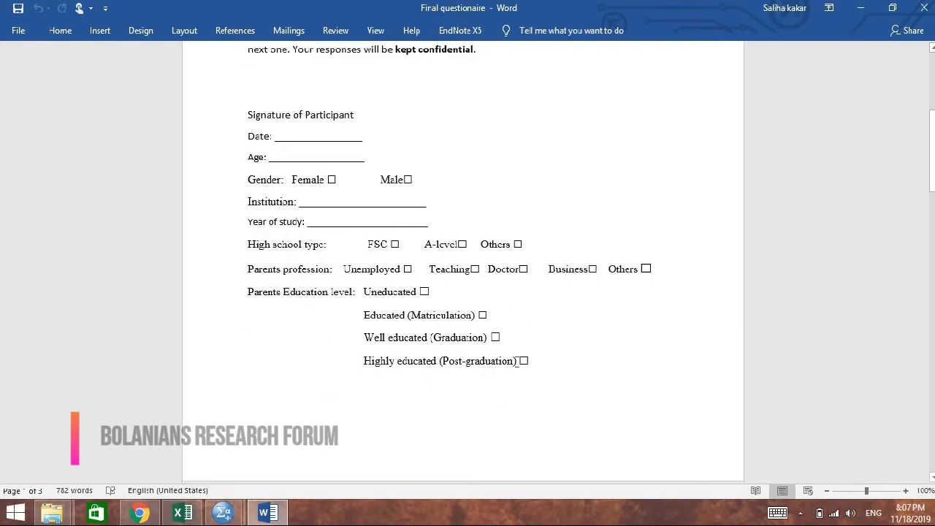
pyautogui.scroll(-15, 514, 362)
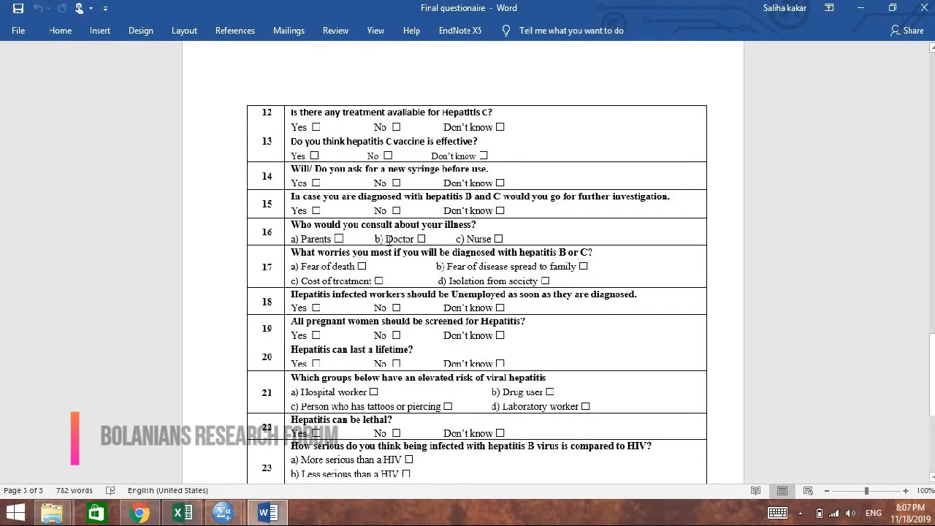
pyautogui.click(859, 9)
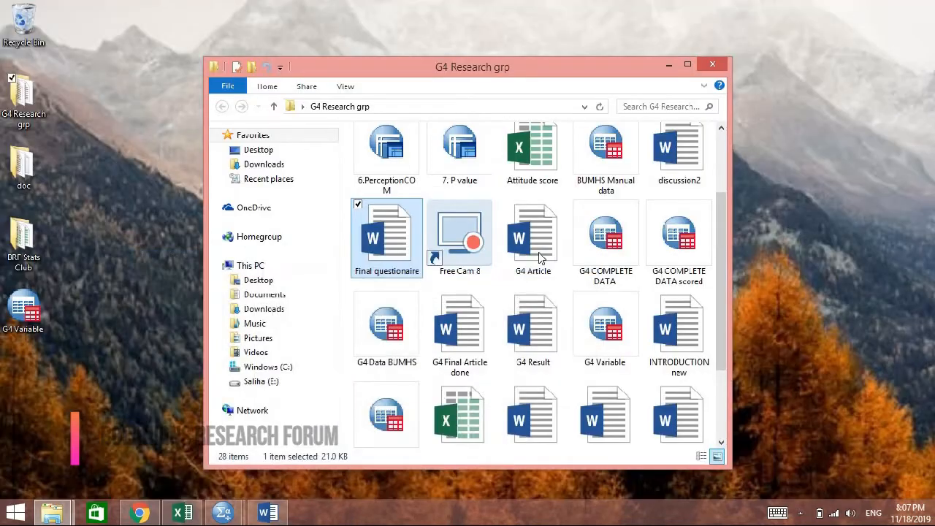
pyautogui.click(184, 513)
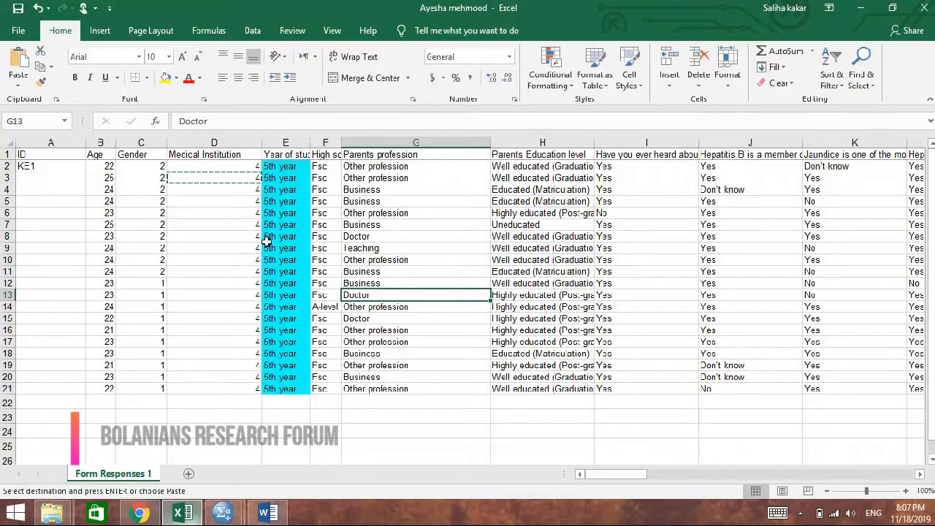
# - Copy the Doctor entry in cell G8 of the Parents profession column and open Find and Replace for a replacement
pyautogui.click(358, 236)
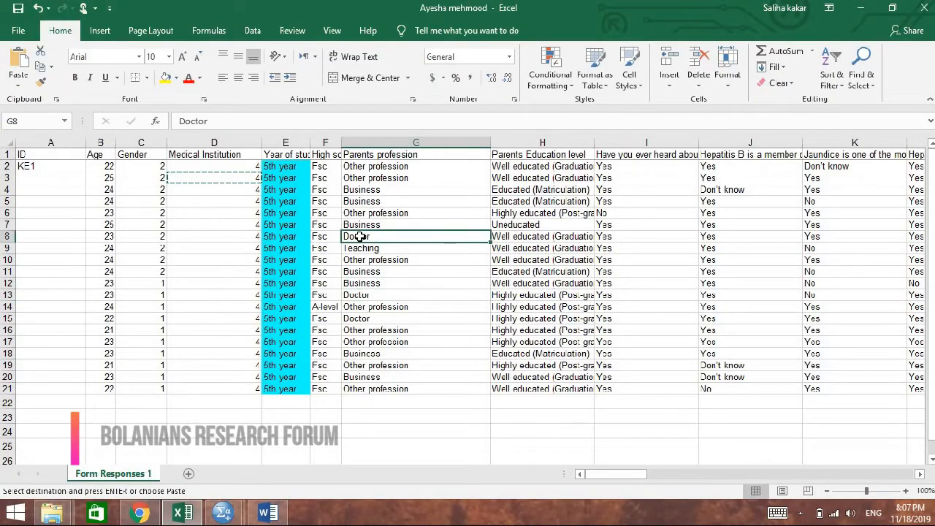
pyautogui.rightClick(358, 236)
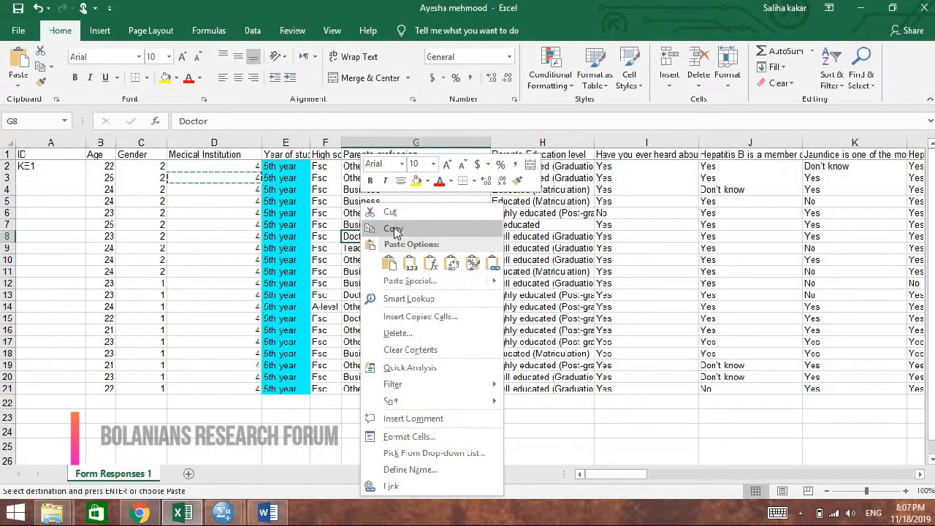
pyautogui.click(393, 229)
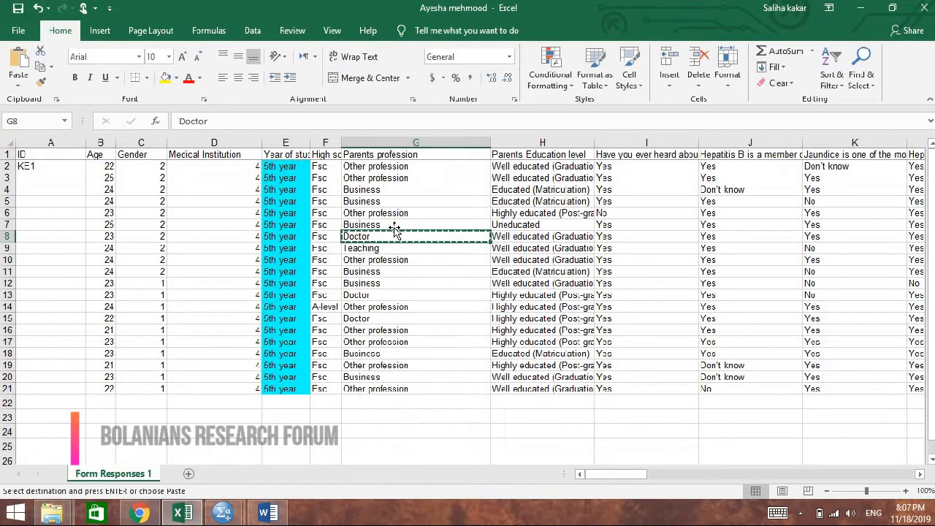
pyautogui.click(868, 75)
pyautogui.click(863, 64)
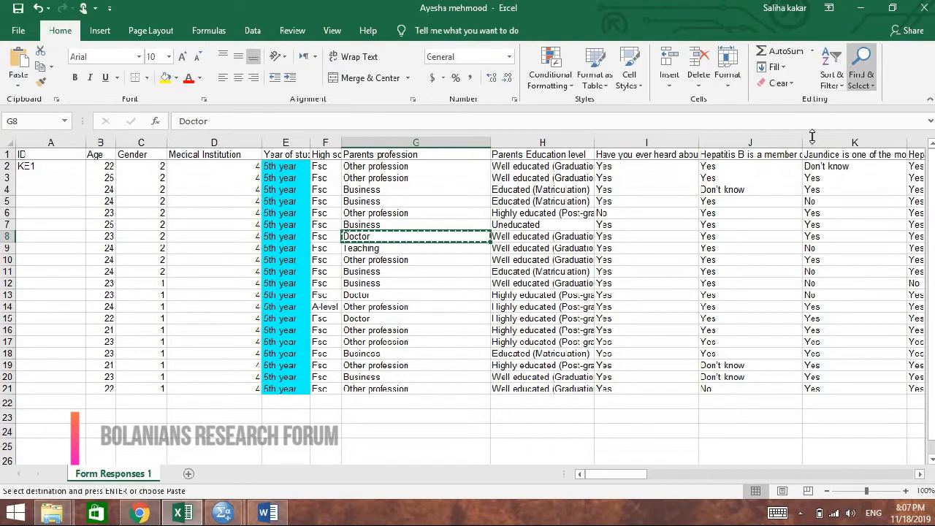
# - Replace every occurrence of the copied text "Doctor" with 3 and close the Find and Replace dialog
pyautogui.moveTo(562, 352); pyautogui.dragTo(407, 353)
pyautogui.press('BackSpace')
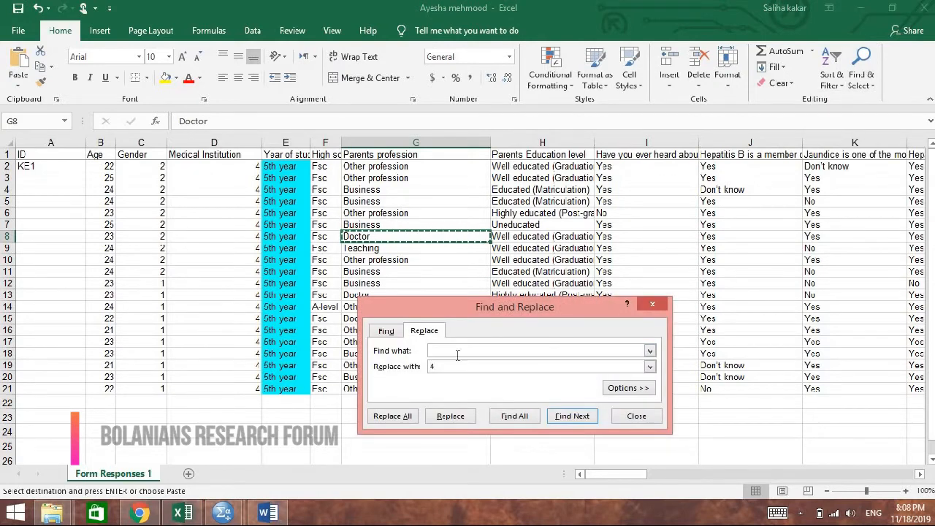
pyautogui.rightClick(450, 350)
pyautogui.click(417, 393)
pyautogui.click(451, 416)
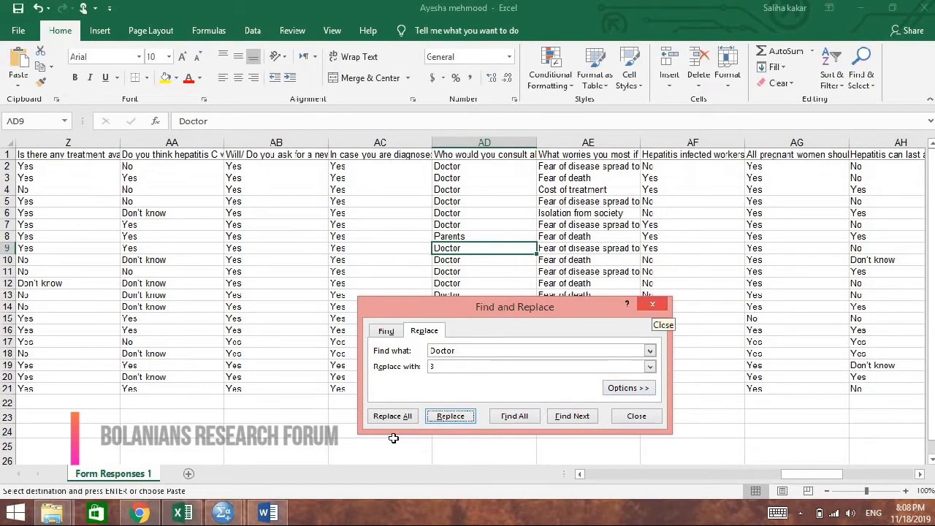
pyautogui.click(392, 416)
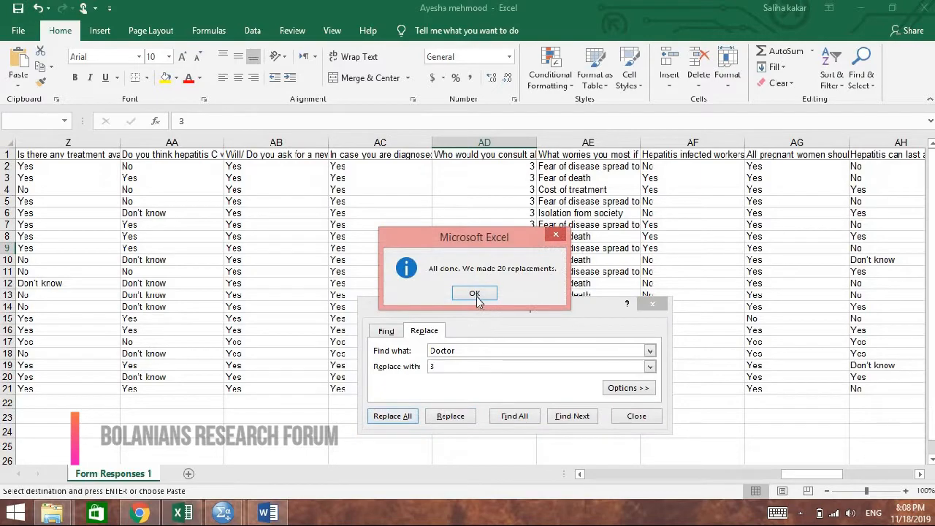
pyautogui.click(475, 293)
pyautogui.press('Escape')
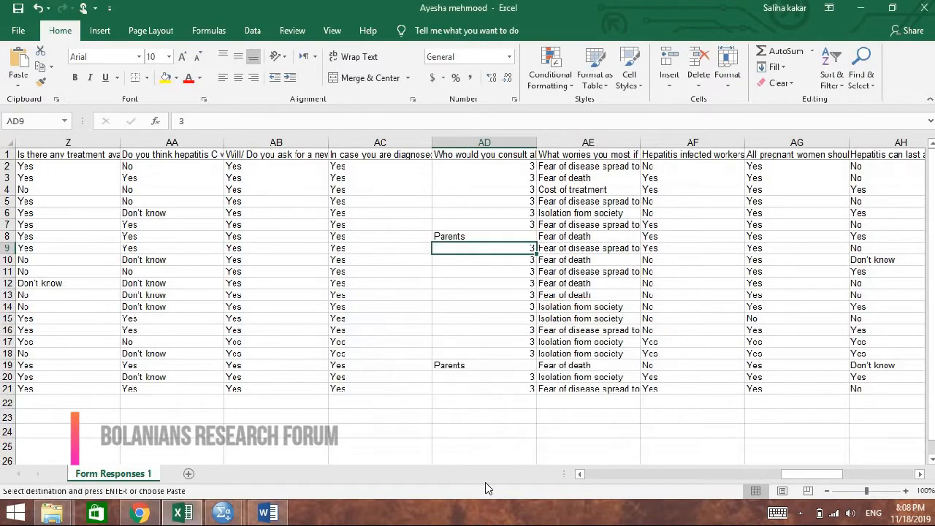
# - Compare the replaced codes in Parents profession and "Who would you consult", and set cell AD2 in the latter column to 2
pyautogui.moveTo(793, 474); pyautogui.dragTo(438, 311)
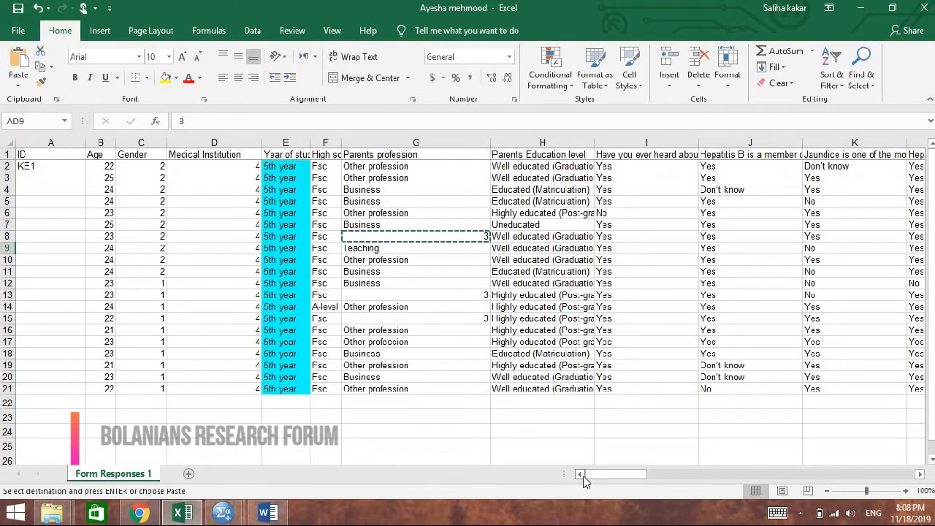
pyautogui.moveTo(608, 475); pyautogui.dragTo(810, 484)
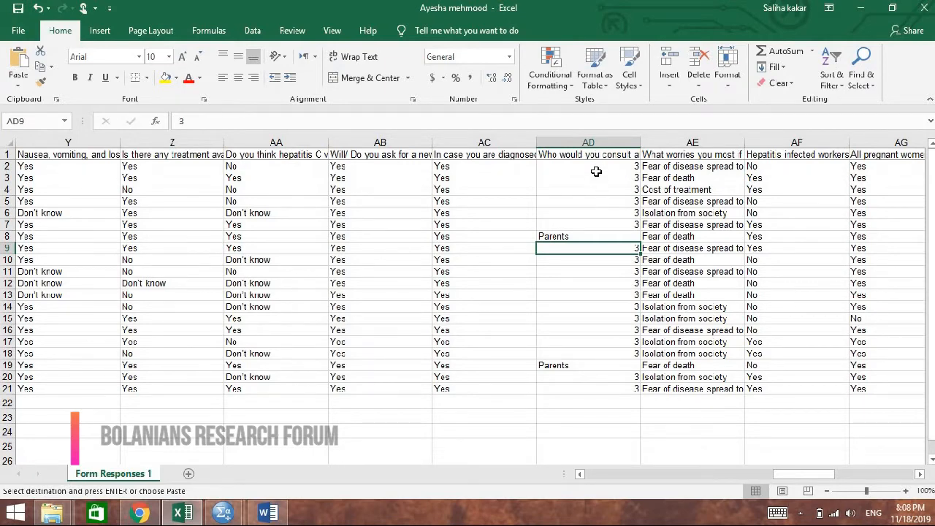
pyautogui.click(597, 168)
pyautogui.press('BackSpace')
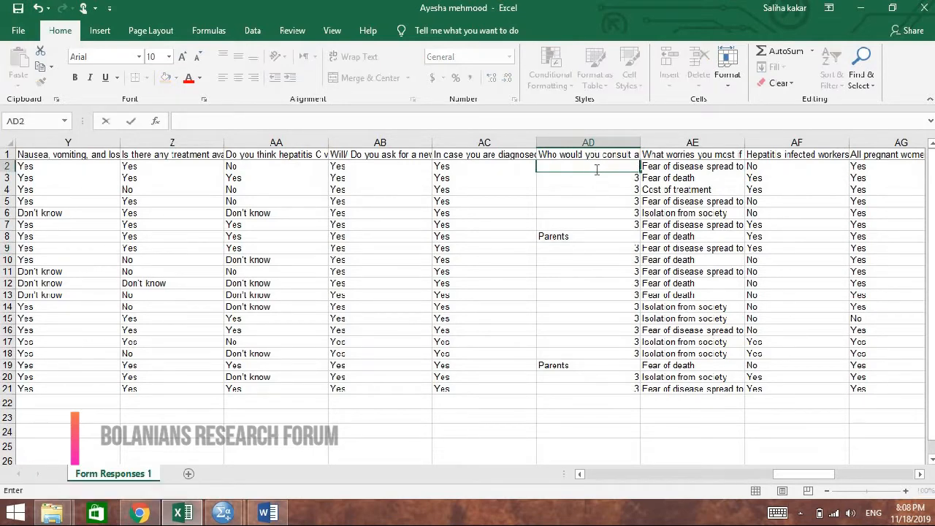
pyautogui.write('2')
pyautogui.press('Return')
pyautogui.press('Up')
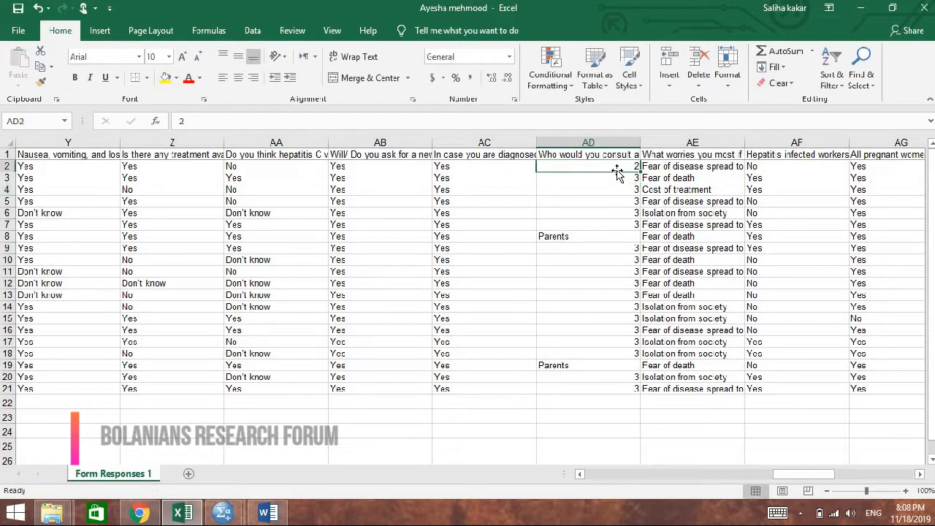
pyautogui.press('Down')
# - Copy cell AD2 and paste it as a link over the codes in AD3:AD7
pyautogui.rightClick(595, 167)
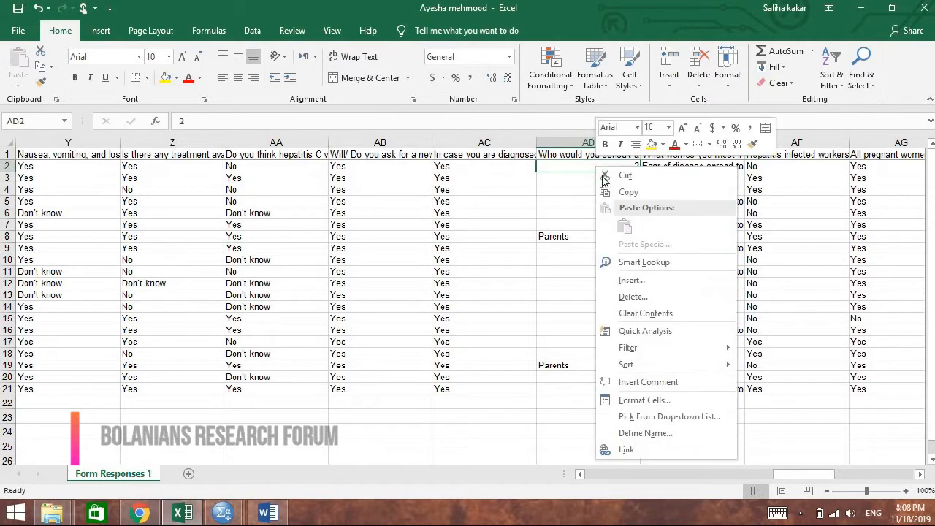
pyautogui.click(601, 183)
pyautogui.moveTo(601, 180); pyautogui.dragTo(603, 221)
pyautogui.rightClick(607, 227)
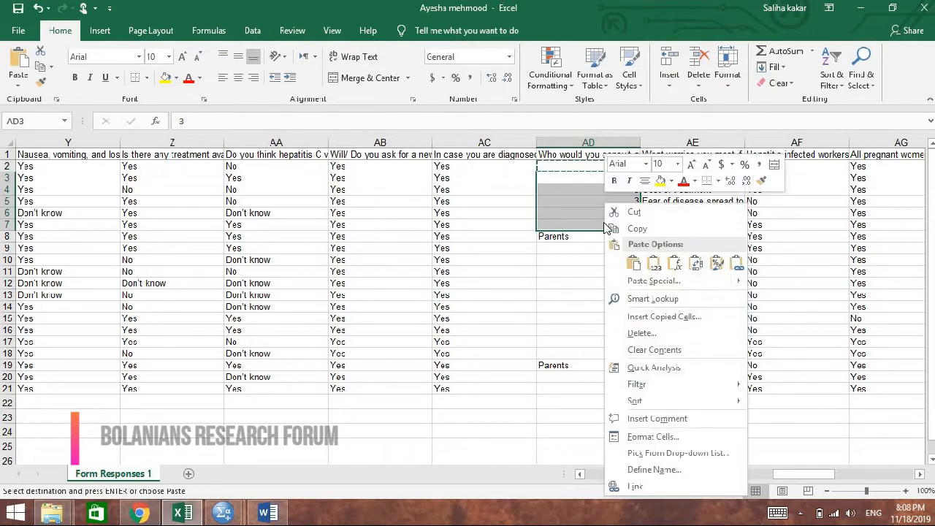
pyautogui.click(735, 263)
# - Paste the copied AD2 cell as a link over the codes in AD9:AD18 and AD20:AD21, leaving out the Parents entries
pyautogui.moveTo(621, 251); pyautogui.dragTo(613, 350)
pyautogui.rightClick(610, 353)
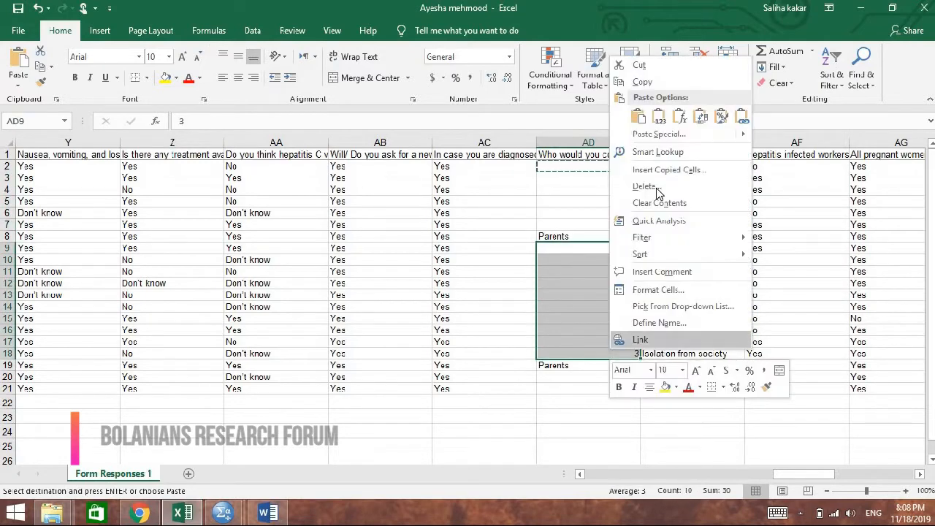
pyautogui.click(741, 117)
pyautogui.moveTo(622, 383); pyautogui.dragTo(623, 391)
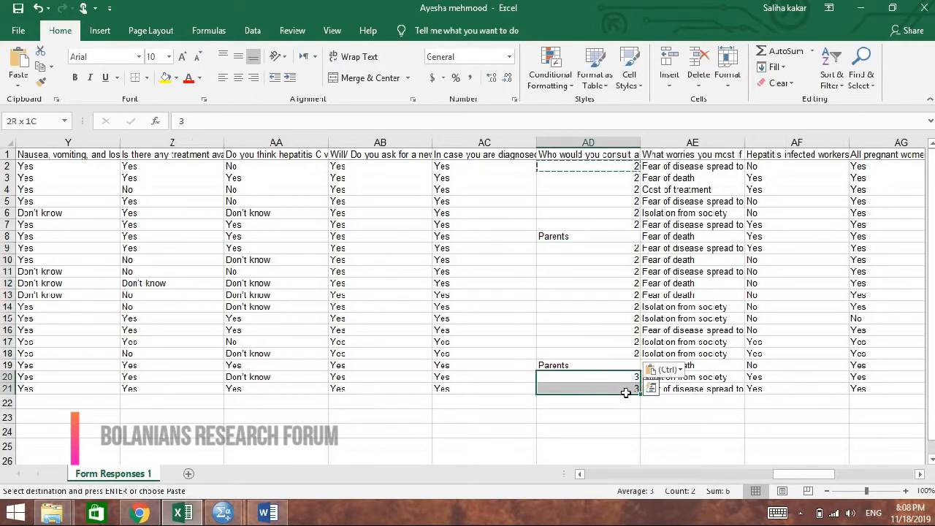
pyautogui.rightClick(623, 392)
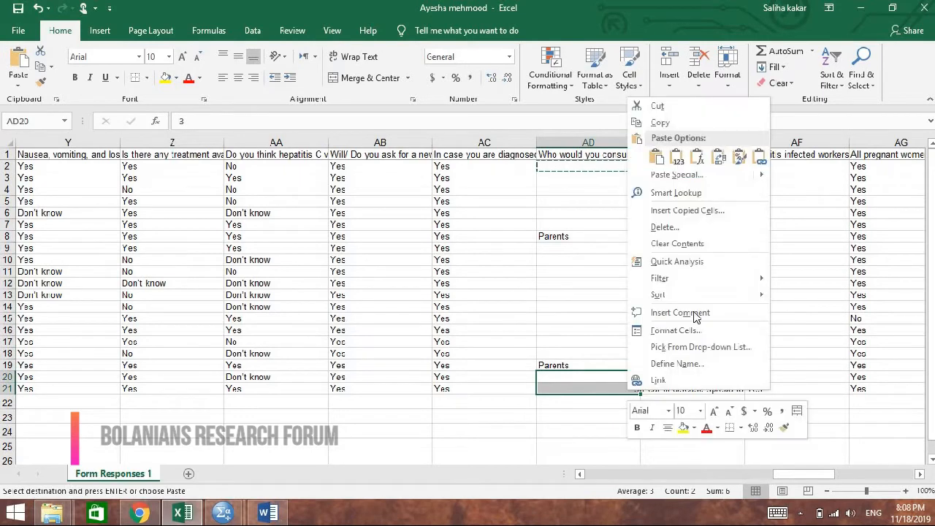
pyautogui.click(760, 157)
pyautogui.click(589, 404)
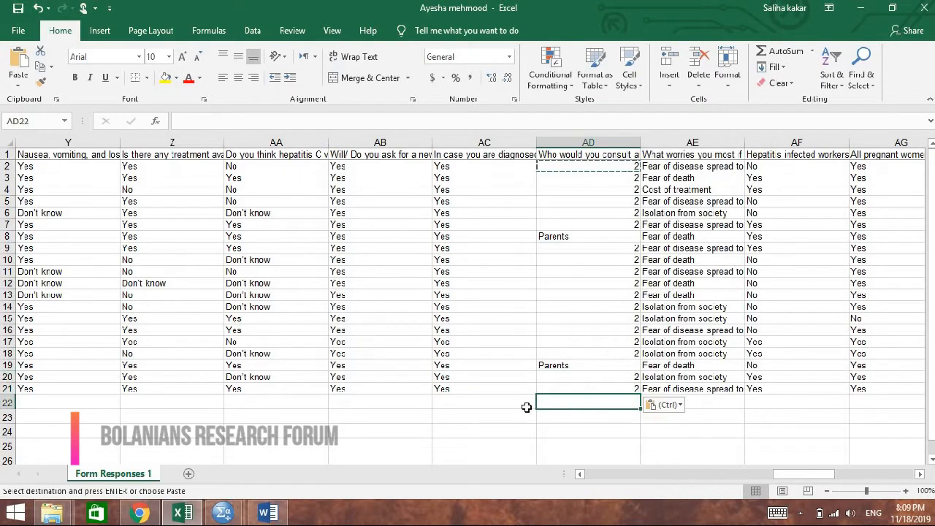
# - Copy the Yes entry in cell K4 of the Jaundice question column and open Find and Replace for a replacement
pyautogui.moveTo(788, 475); pyautogui.dragTo(665, 492)
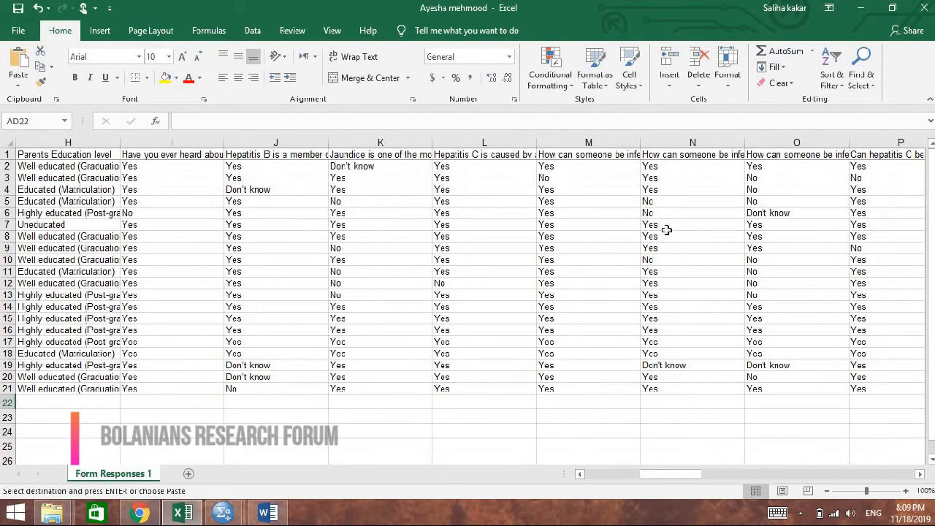
pyautogui.click(350, 190)
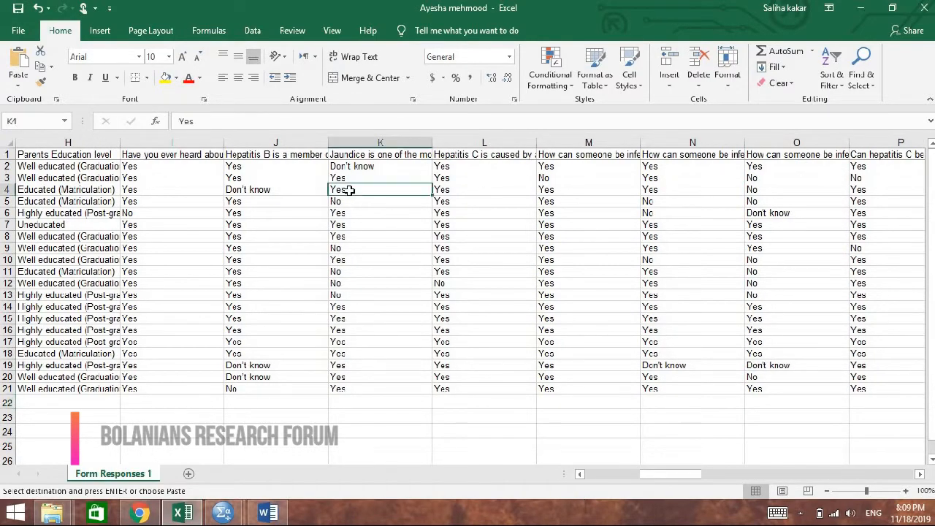
pyautogui.rightClick(350, 195)
pyautogui.click(369, 215)
pyautogui.click(860, 61)
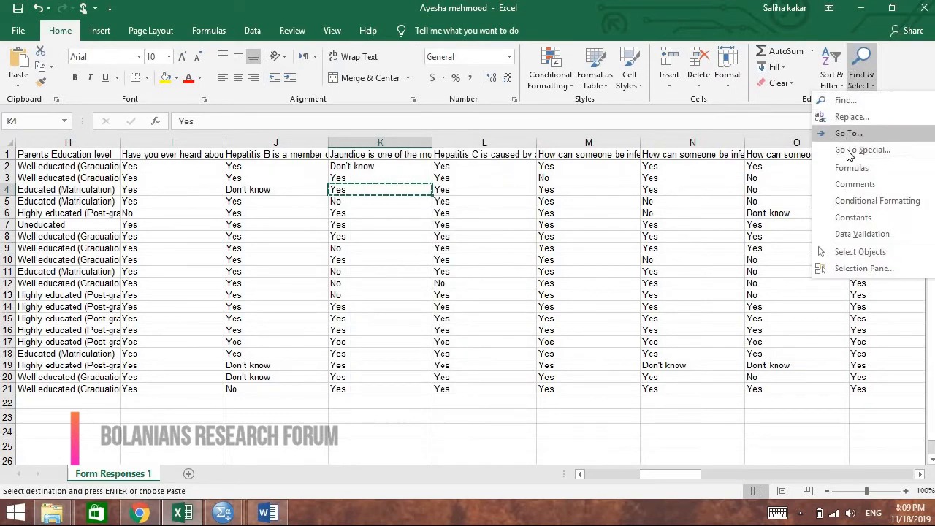
pyautogui.click(852, 117)
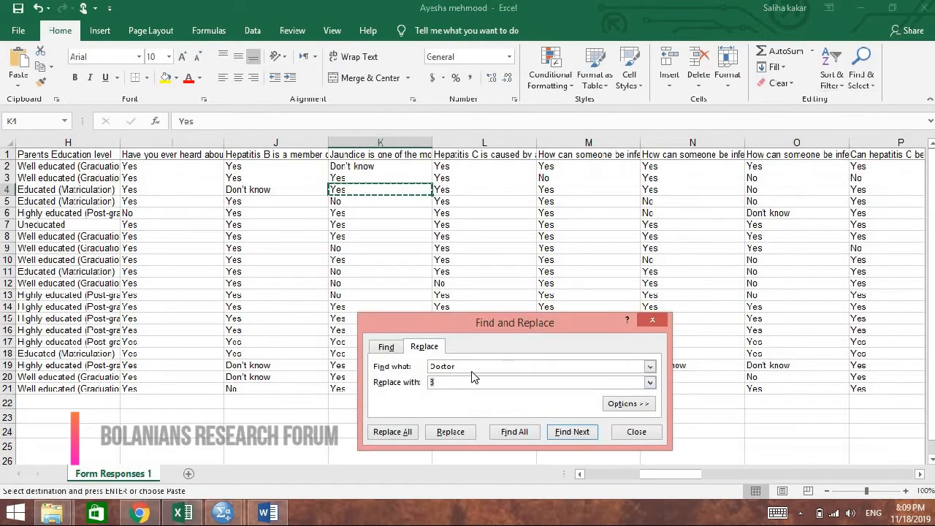
# - Replace every occurrence of the copied text "Yes" with 1 throughout the sheet
pyautogui.moveTo(473, 371); pyautogui.dragTo(421, 369)
pyautogui.press('BackSpace')
pyautogui.rightClick(436, 372)
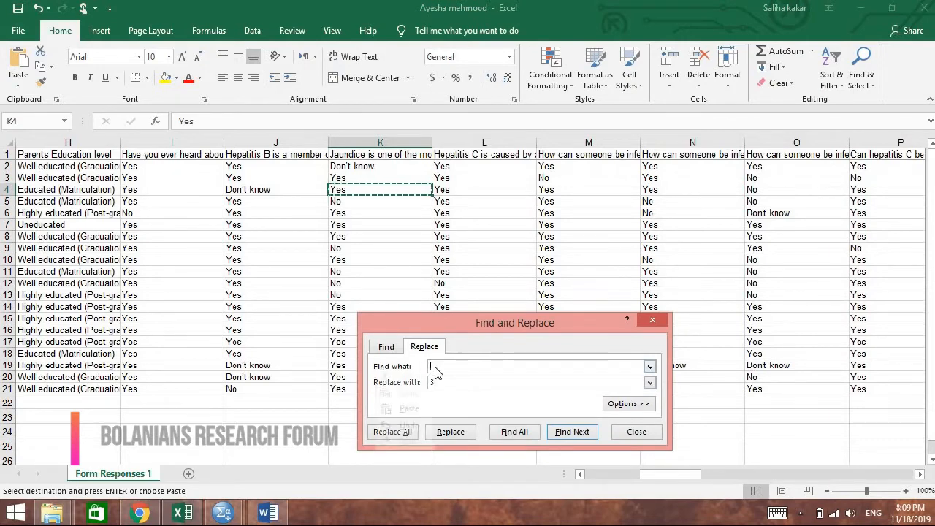
pyautogui.click(410, 409)
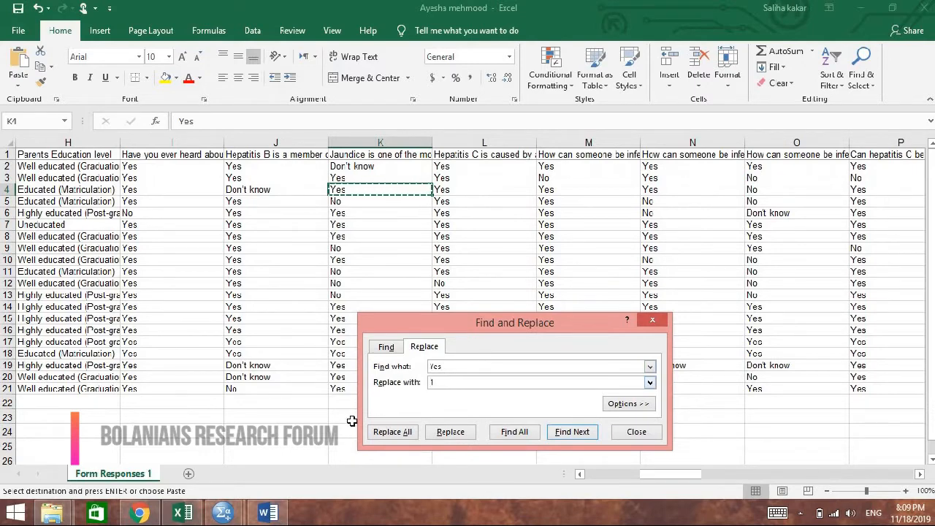
pyautogui.click(387, 432)
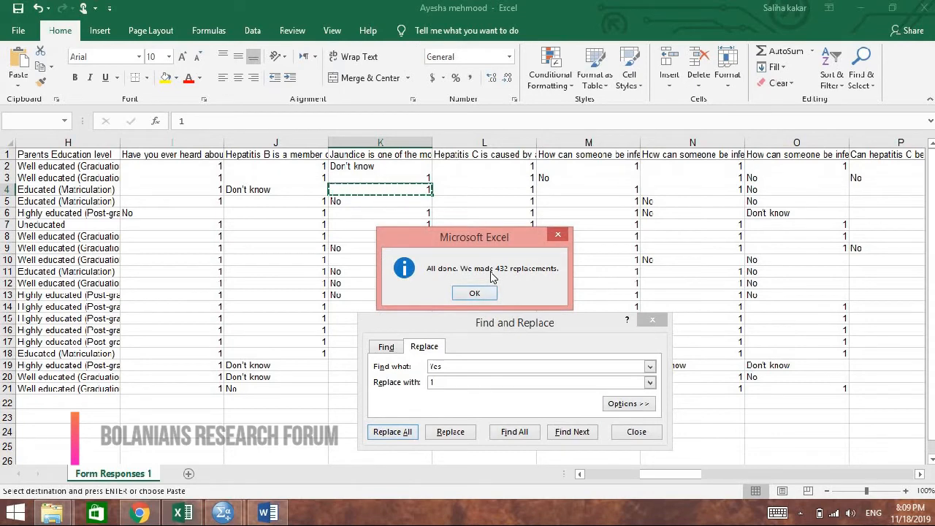
# - Replace every occurrence of "no" with 2 throughout the sheet and close Find and Replace
pyautogui.click(476, 294)
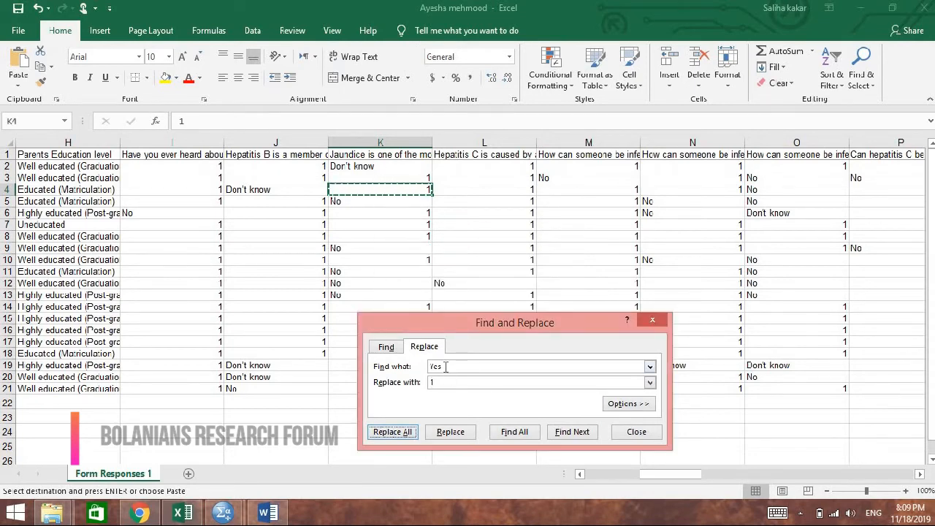
pyautogui.click(441, 367)
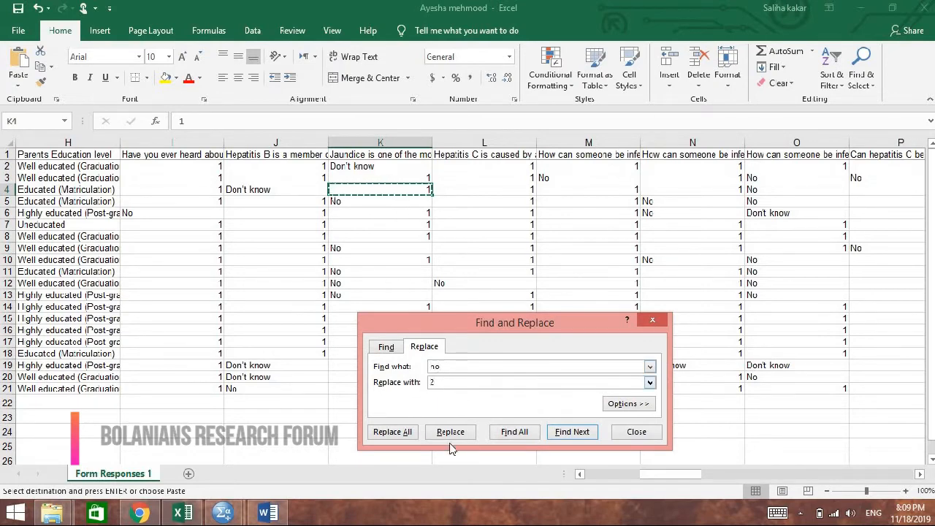
pyautogui.click(392, 436)
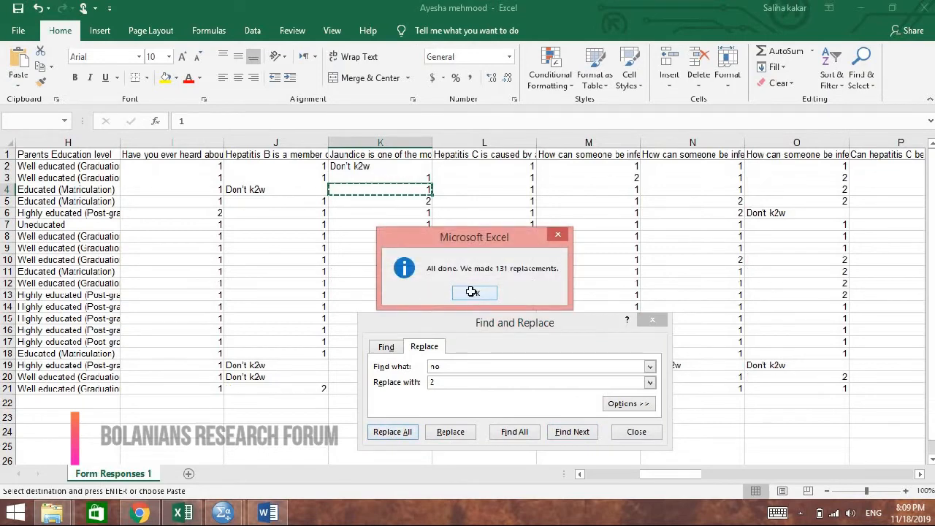
pyautogui.click(472, 294)
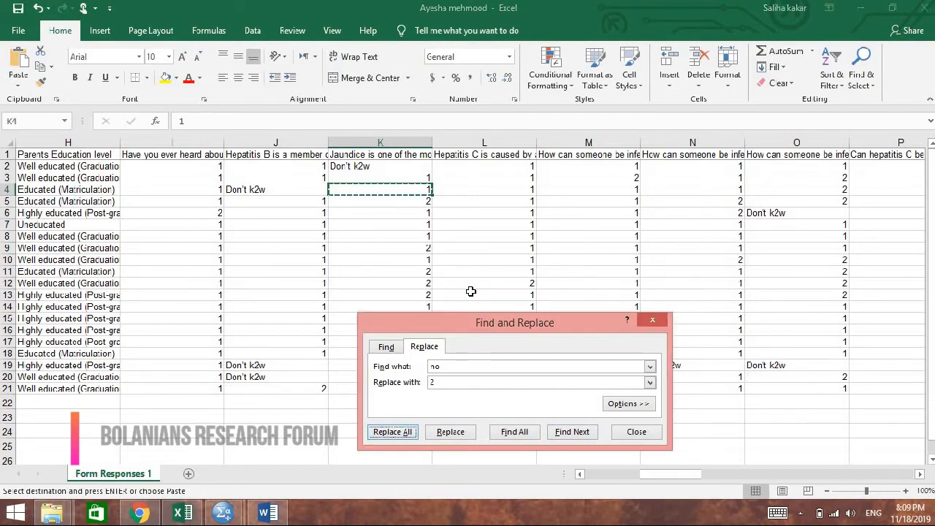
pyautogui.click(650, 322)
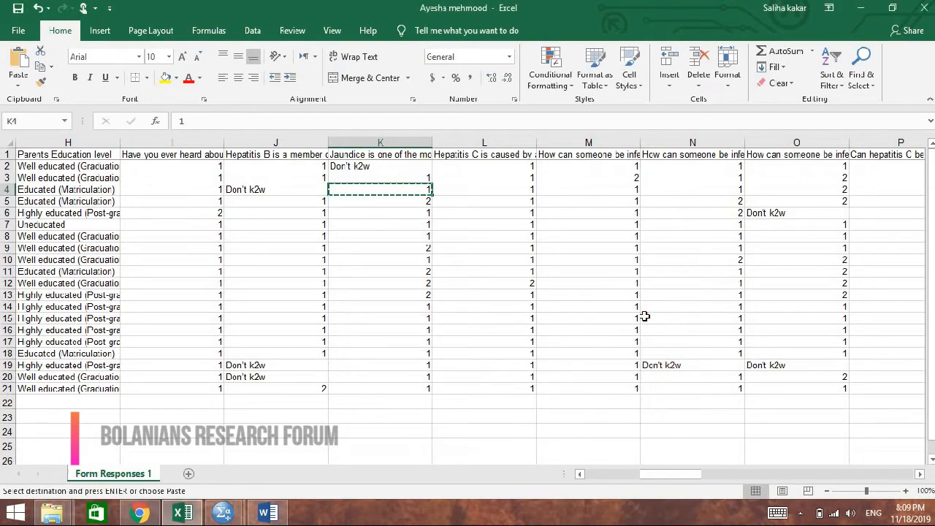
# - Copy the "Don't k2w" entry in cell J4 of the Hepatitis B question column and open Find and Replace for a replacement
pyautogui.click(244, 191)
pyautogui.rightClick(248, 193)
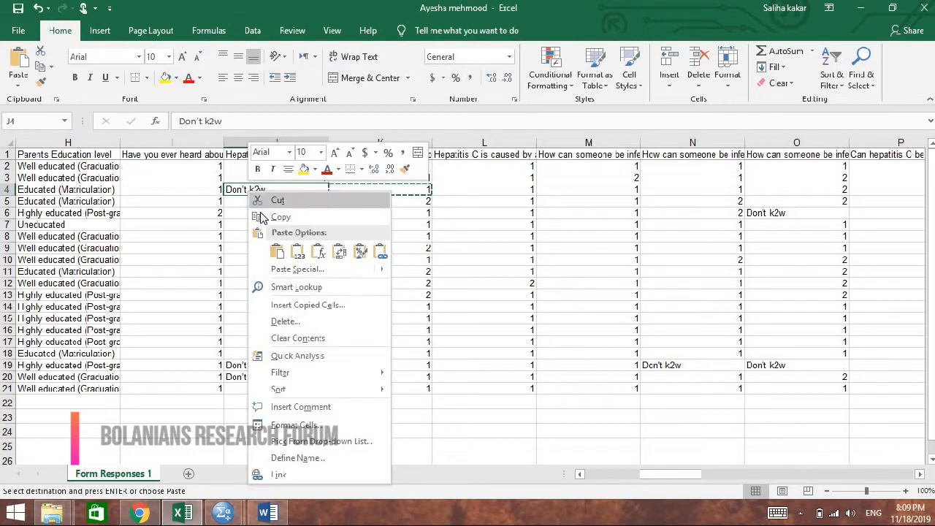
pyautogui.click(231, 189)
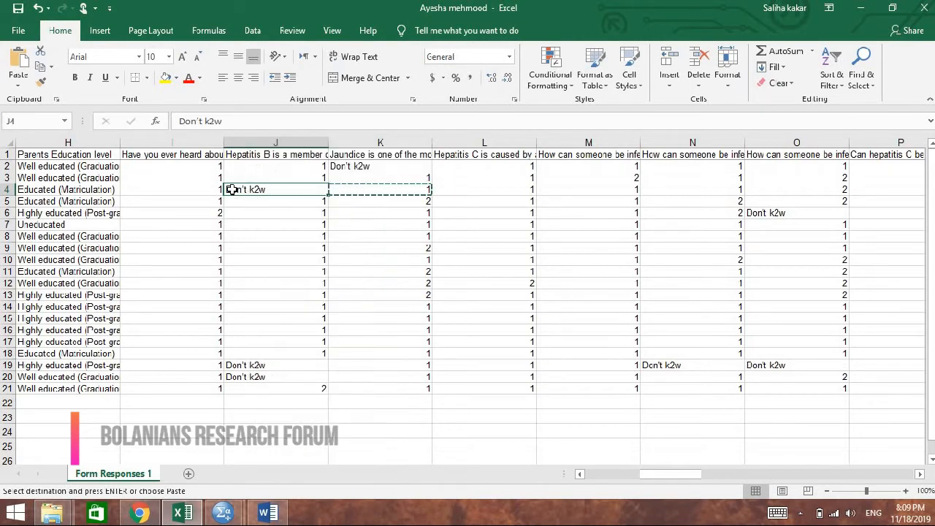
pyautogui.rightClick(233, 194)
pyautogui.click(251, 214)
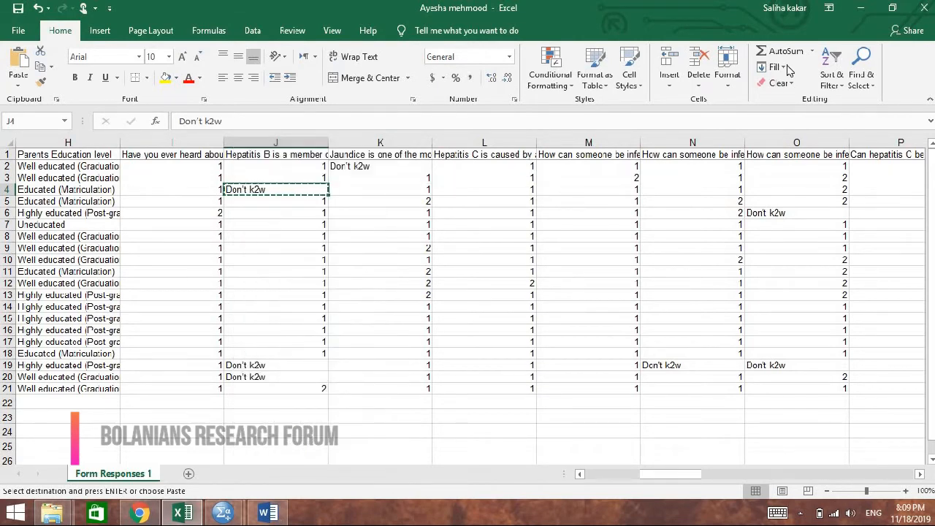
pyautogui.click(861, 77)
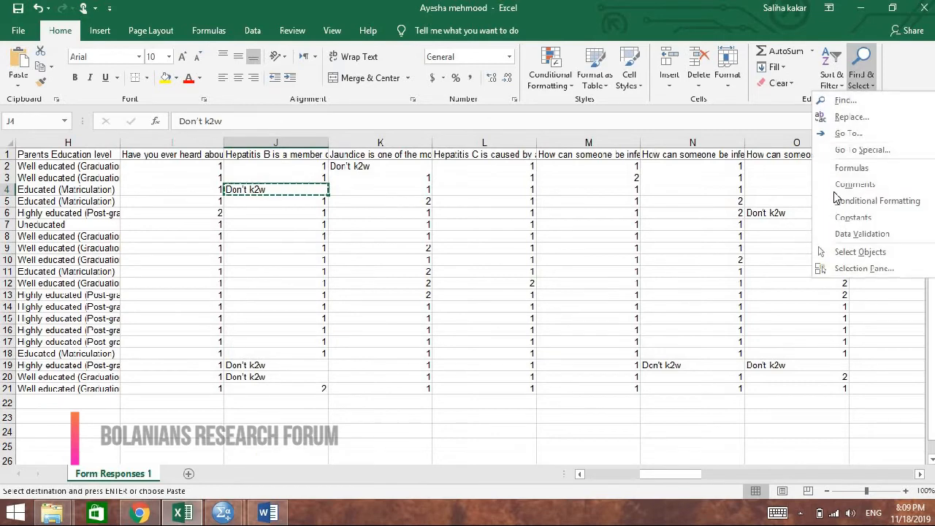
pyautogui.click(849, 119)
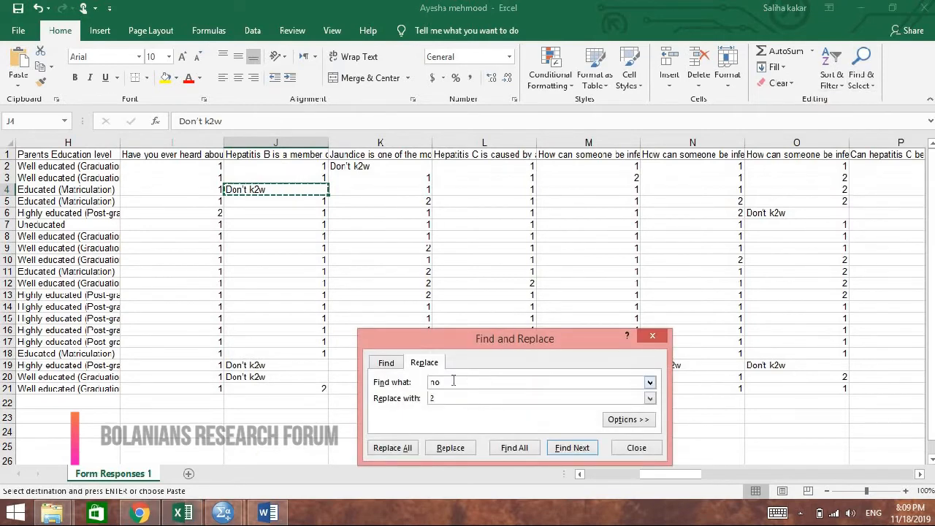
# - Replace every occurrence of the text copied from J4 with 3 throughout the sheet, then close Find and Replace
pyautogui.press('BackSpace')
pyautogui.rightClick(465, 385)
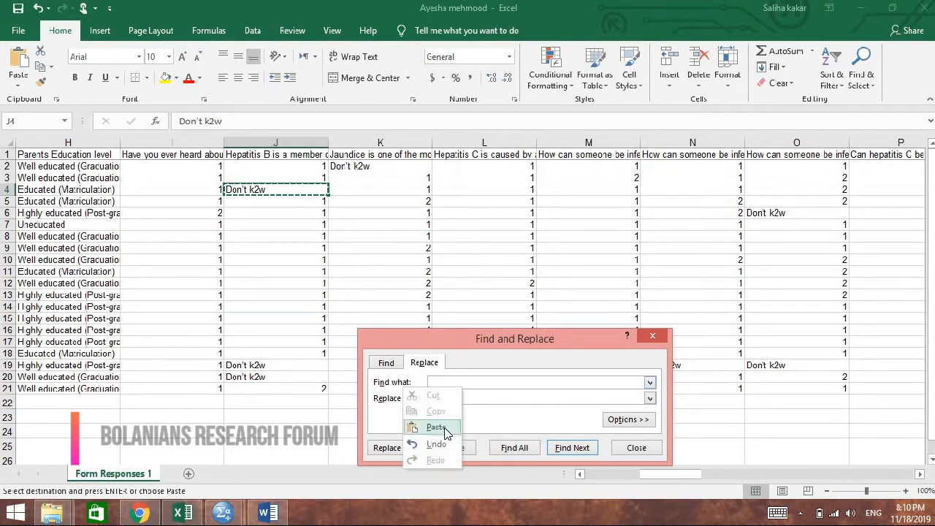
pyautogui.click(438, 429)
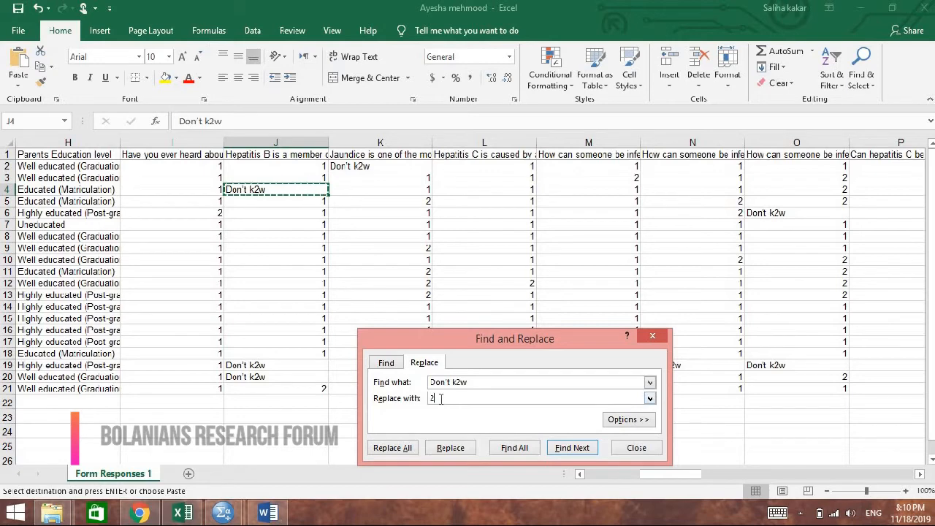
pyautogui.click(411, 449)
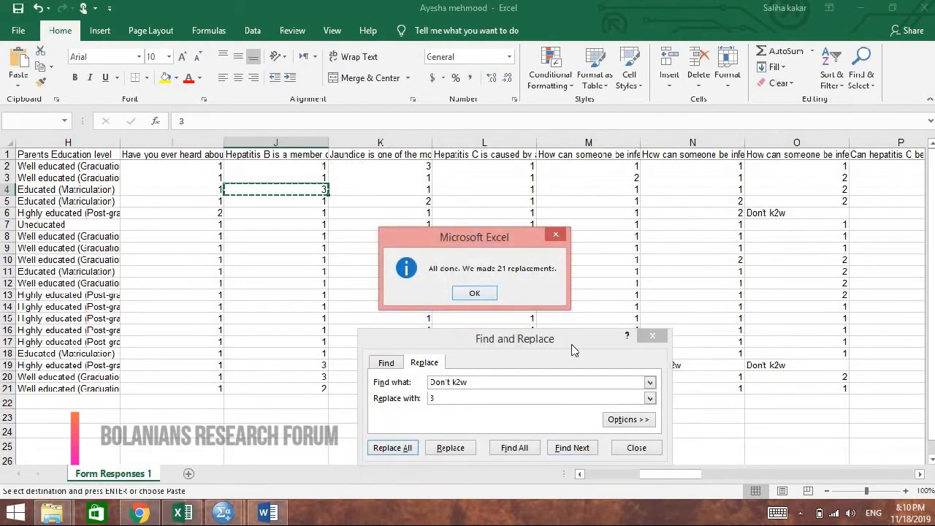
pyautogui.click(475, 294)
pyautogui.click(653, 337)
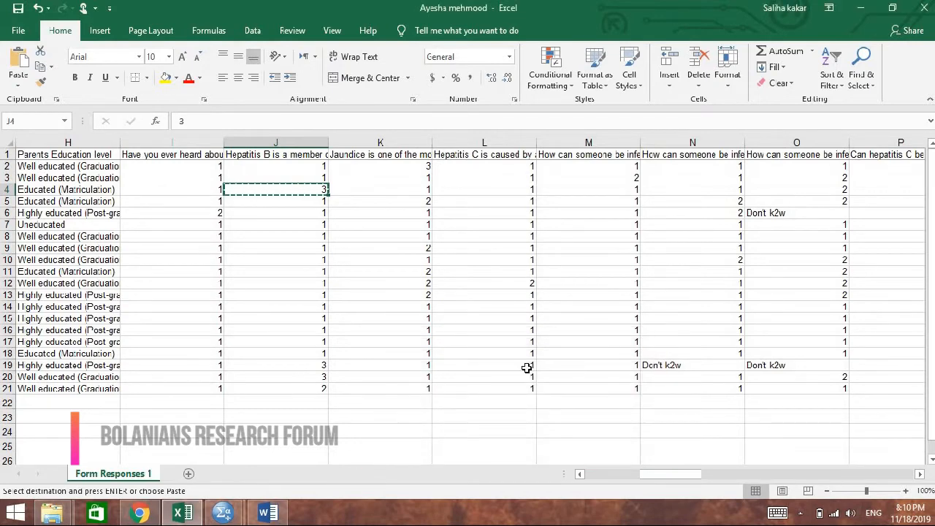
# - Copy the remaining "Don't k2w" entry in cell N19 and open Find and Replace again
pyautogui.click(651, 368)
pyautogui.rightClick(662, 372)
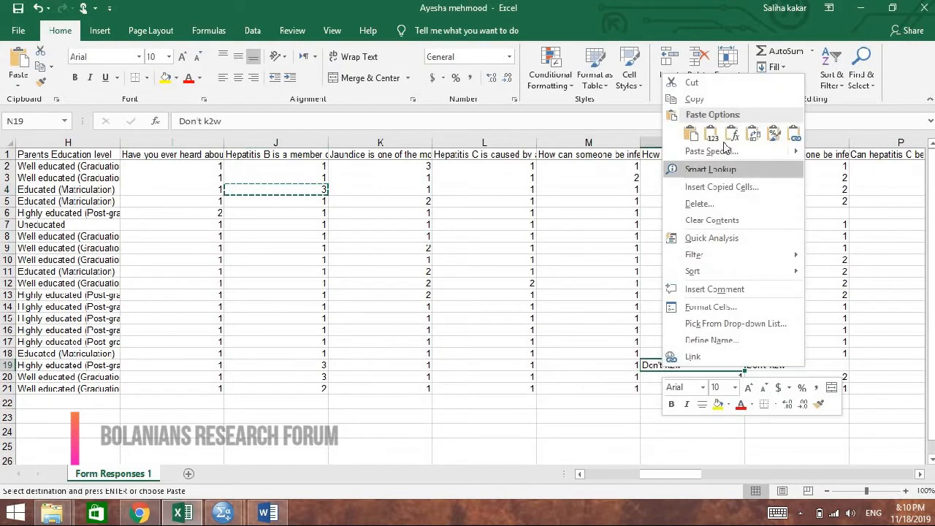
pyautogui.click(694, 98)
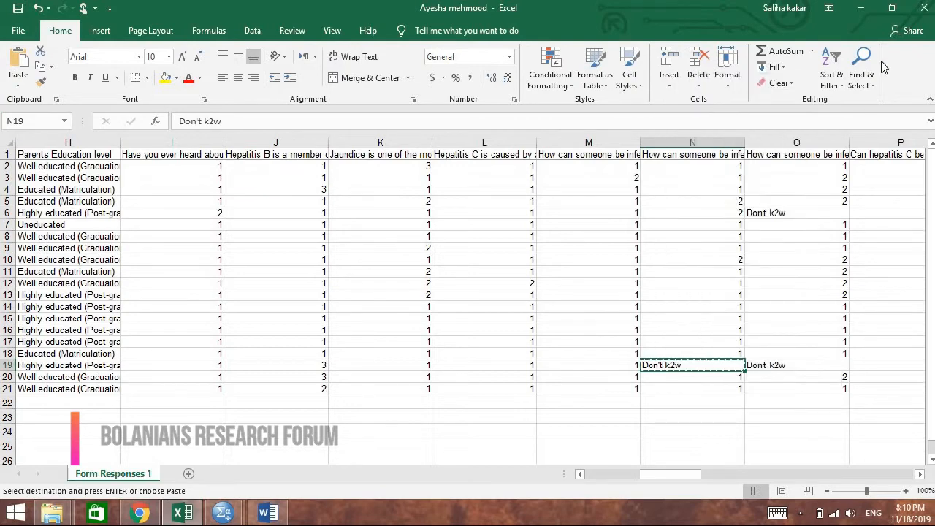
pyautogui.click(863, 72)
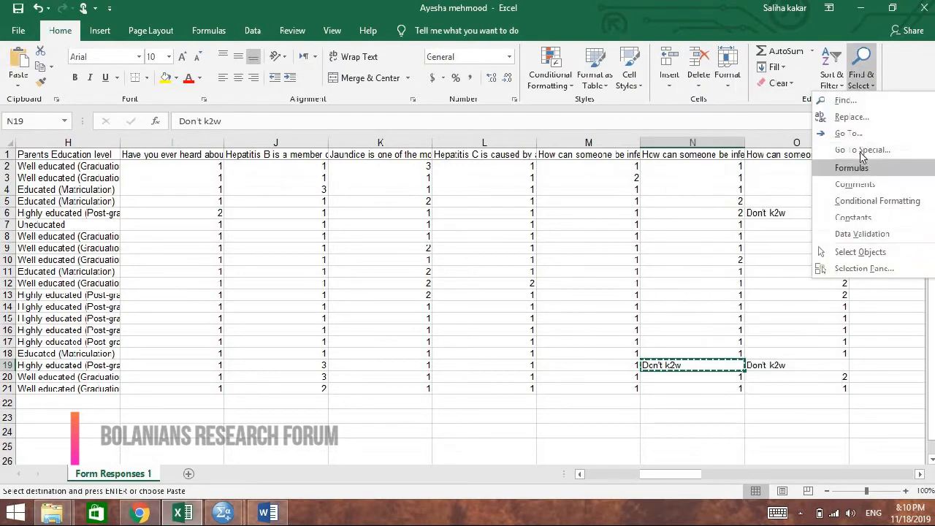
pyautogui.click(852, 117)
# - Try to replace the previously used search text "Don't k2w" with 3 throughout the sheet
pyautogui.write('8')
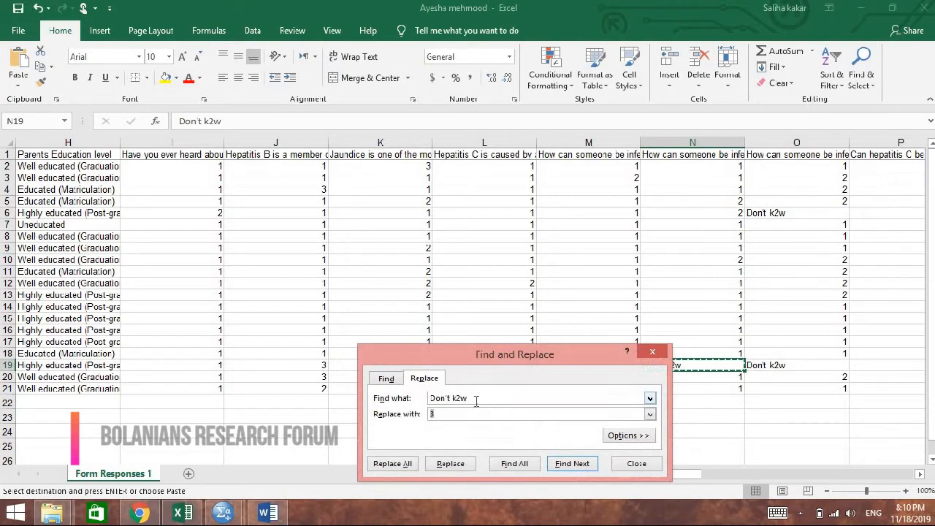
pyautogui.click(391, 465)
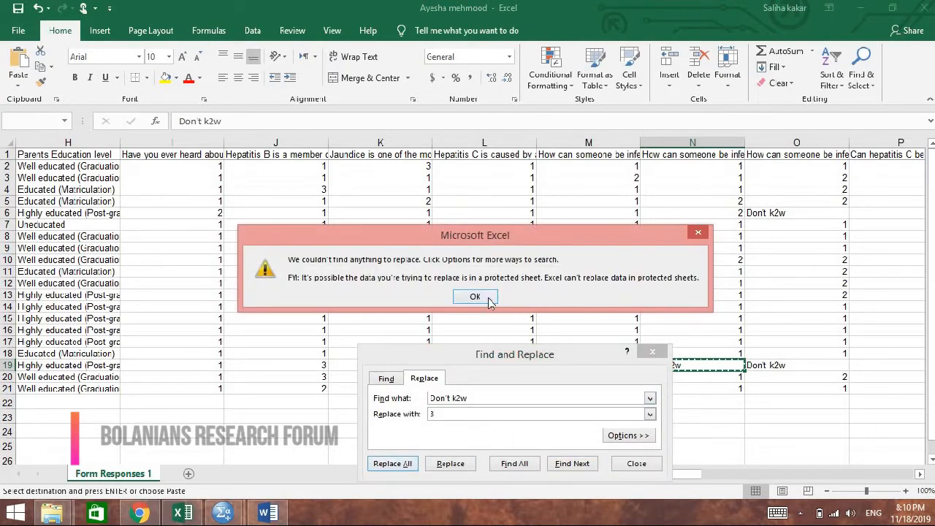
pyautogui.click(699, 233)
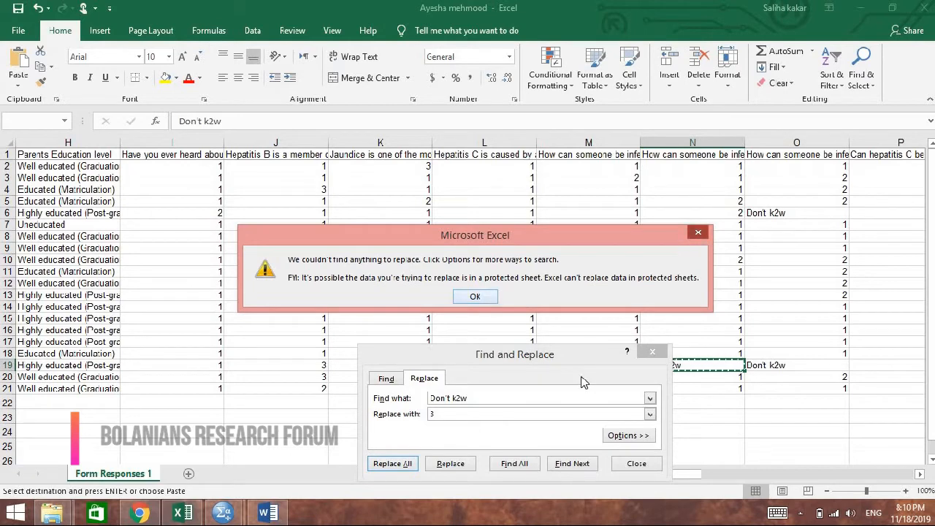
# - Swap the search text for the entry copied from N19, replace all its occurrences with 3, and close Find and Replace
pyautogui.moveTo(479, 398); pyautogui.dragTo(431, 398)
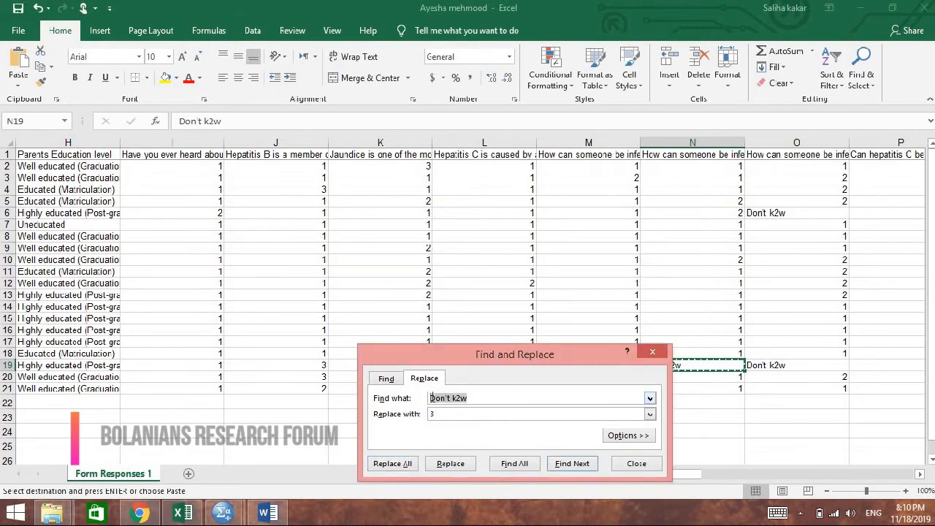
pyautogui.press('BackSpace')
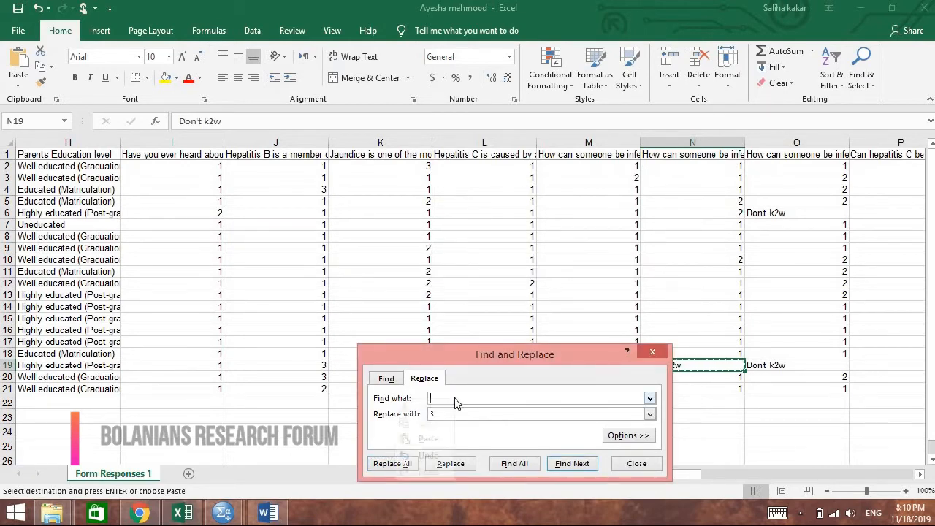
pyautogui.rightClick(399, 398)
pyautogui.click(420, 443)
pyautogui.click(393, 465)
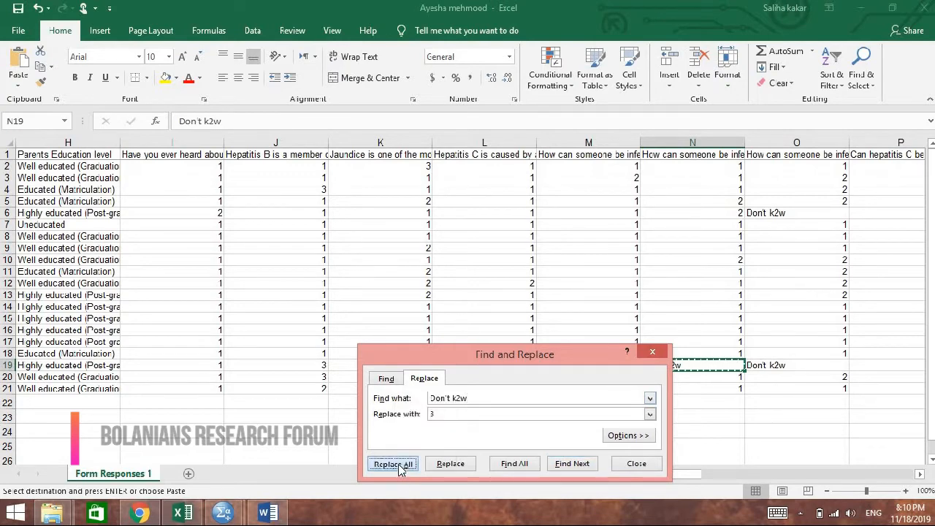
pyautogui.click(475, 295)
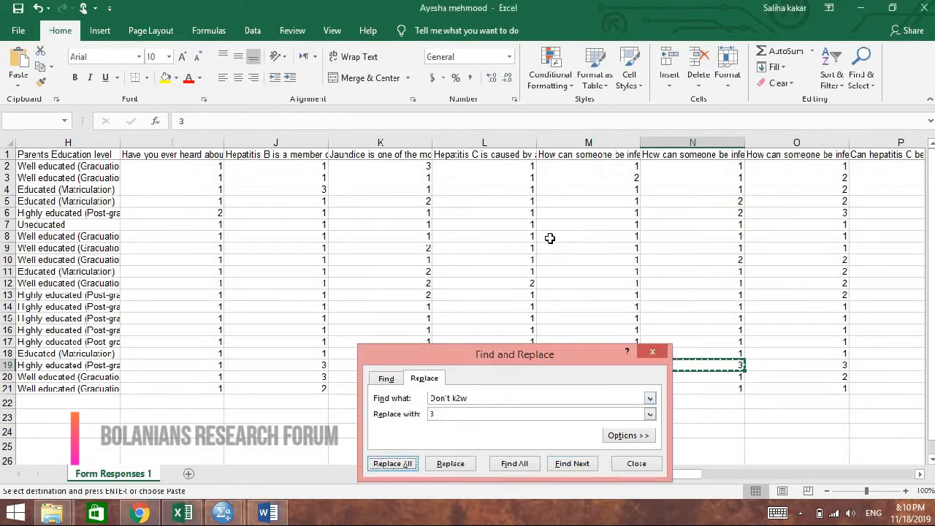
pyautogui.click(653, 354)
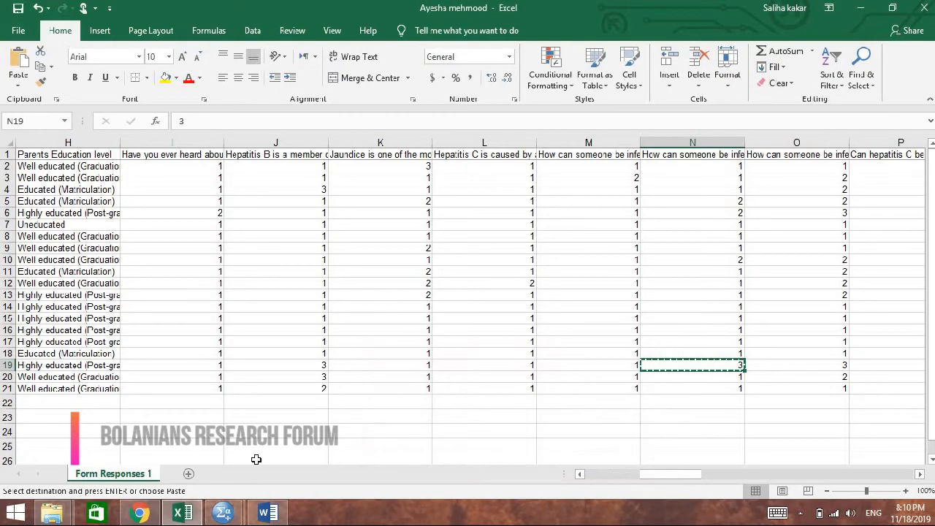
# - Copy the ID, Age, Gender and Medical Institution responses in cells A2:D21
pyautogui.moveTo(671, 478); pyautogui.dragTo(450, 472)
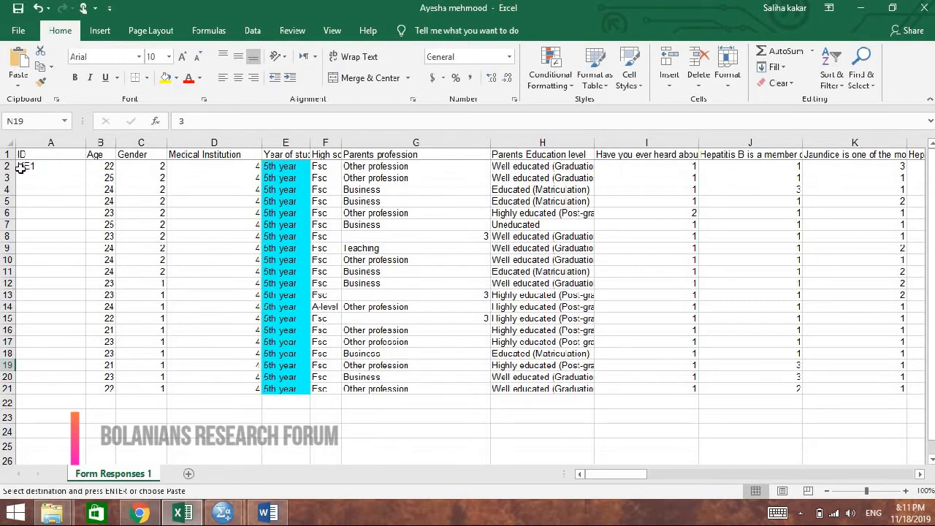
pyautogui.moveTo(24, 166); pyautogui.dragTo(244, 392)
pyautogui.rightClick(244, 392)
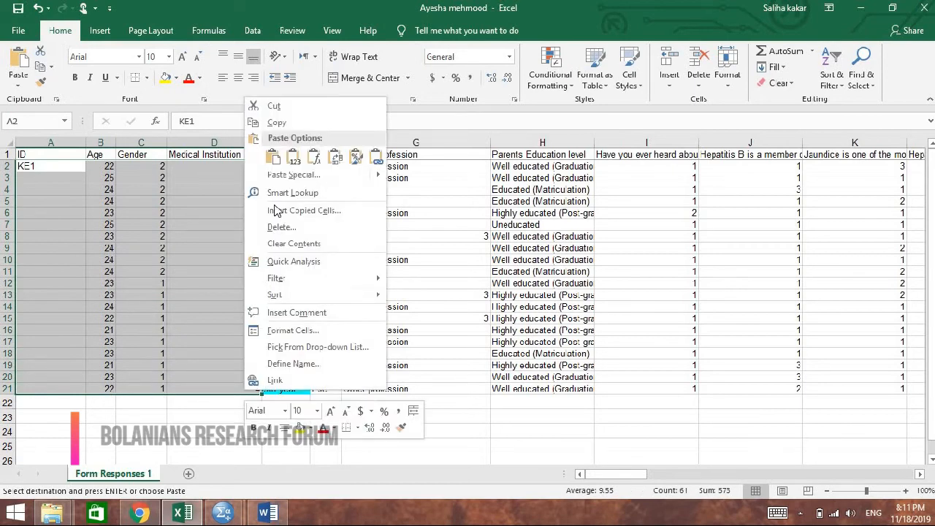
pyautogui.click(276, 123)
# - Switch to the G4 Variable dataset in SPSS and paste the copied responses into the data grid, starting at row 1 of the ID variable
pyautogui.click(872, 16)
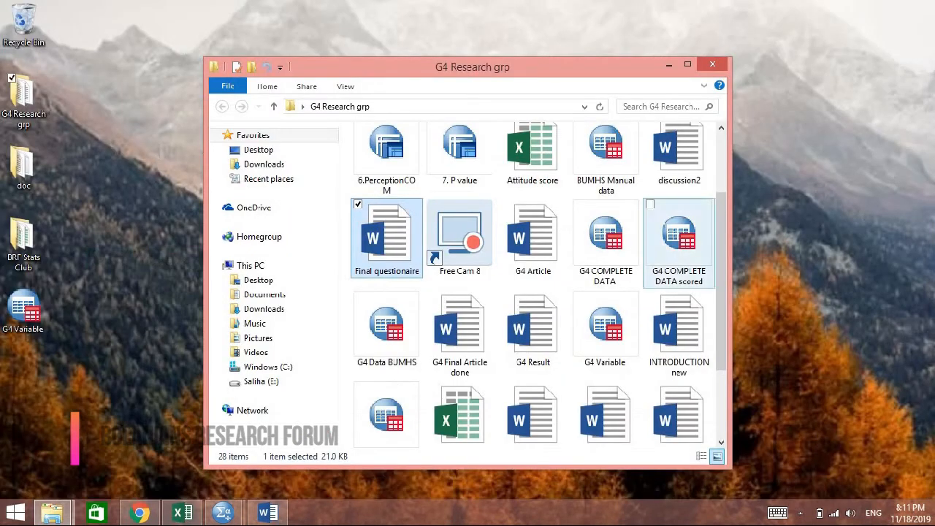
pyautogui.moveTo(222, 515)
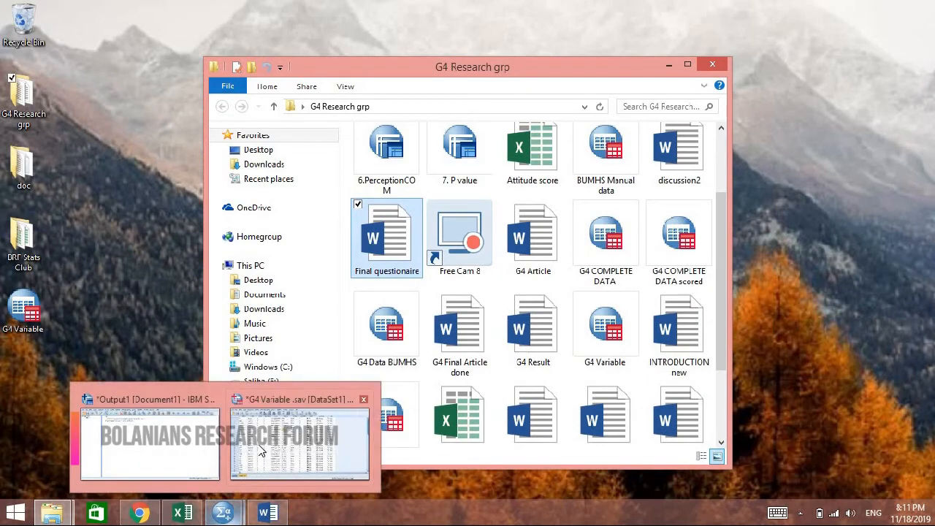
pyautogui.click(262, 451)
pyautogui.click(27, 468)
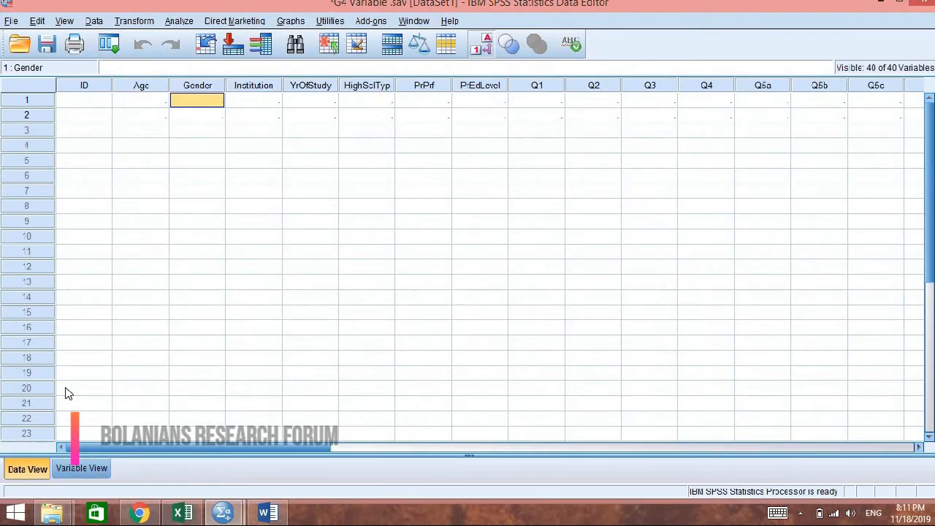
pyautogui.click(93, 103)
pyautogui.rightClick(93, 102)
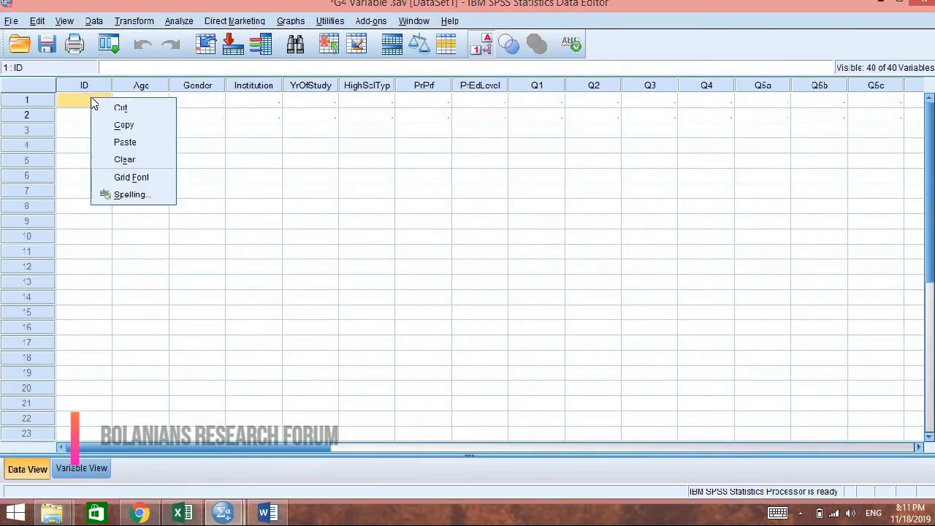
pyautogui.click(116, 143)
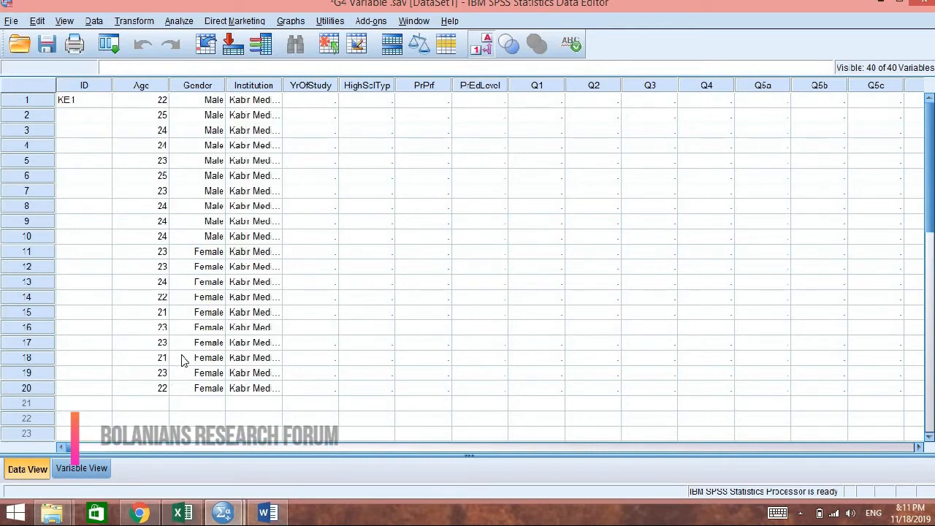
# - Toggle the value labels to compare labels with codes, leaving the pasted data shown as numeric codes
pyautogui.click(482, 48)
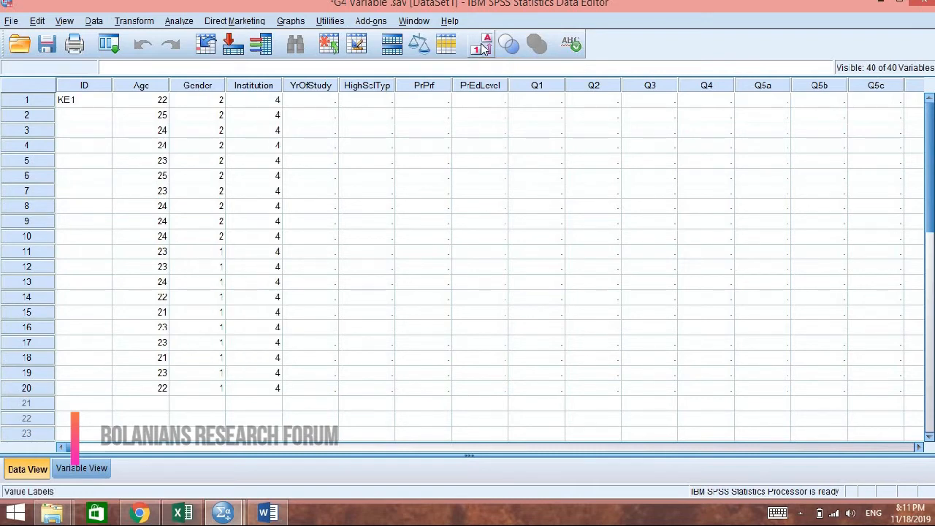
pyautogui.click(482, 48)
pyautogui.click(482, 48)
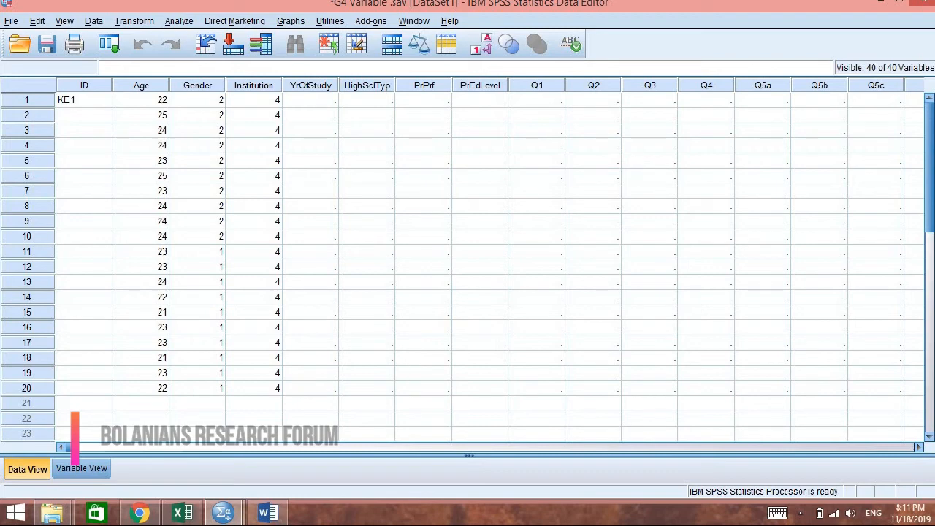
# - Minimize the SPSS and G4 Research grp windows and refresh the desktop
pyautogui.click(882, 6)
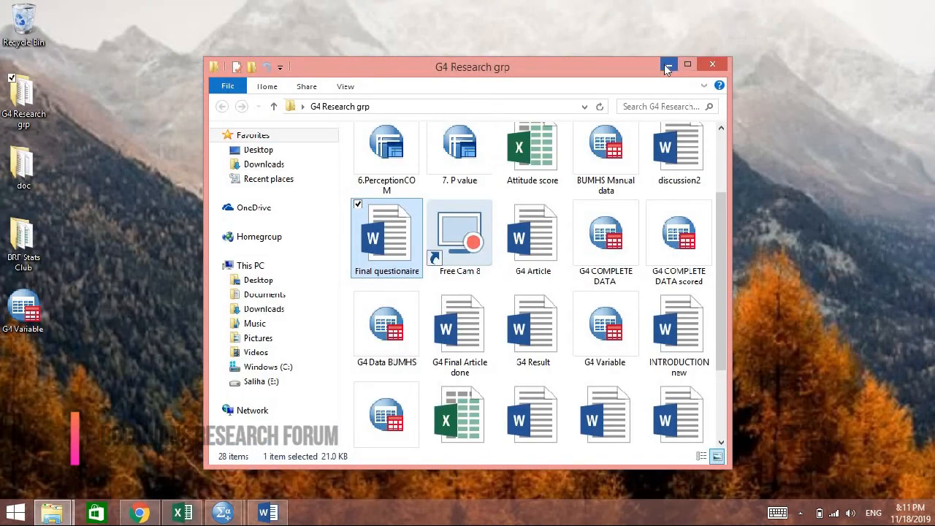
pyautogui.click(663, 67)
pyautogui.rightClick(661, 67)
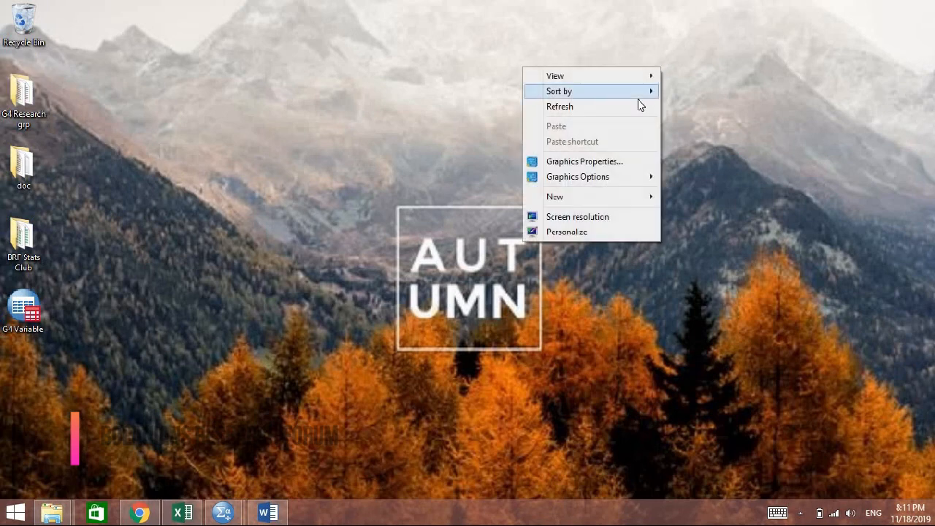
pyautogui.click(636, 106)
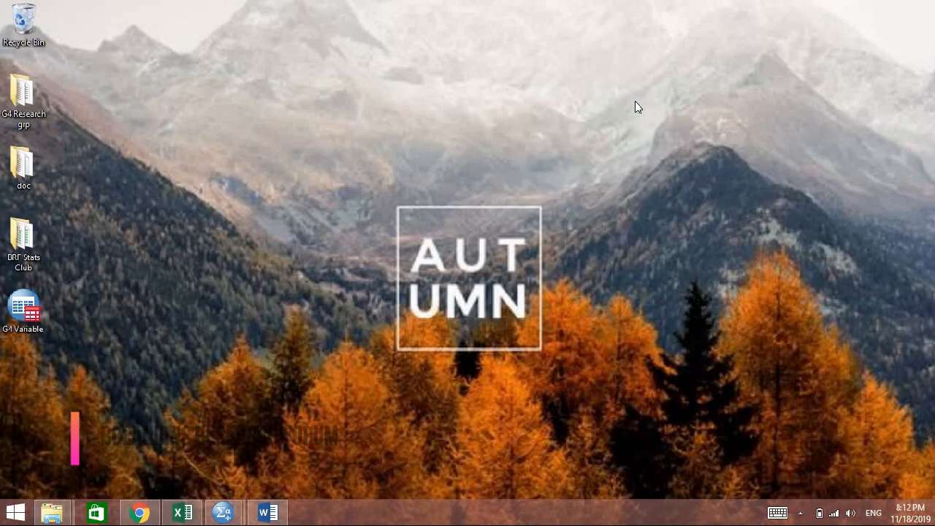